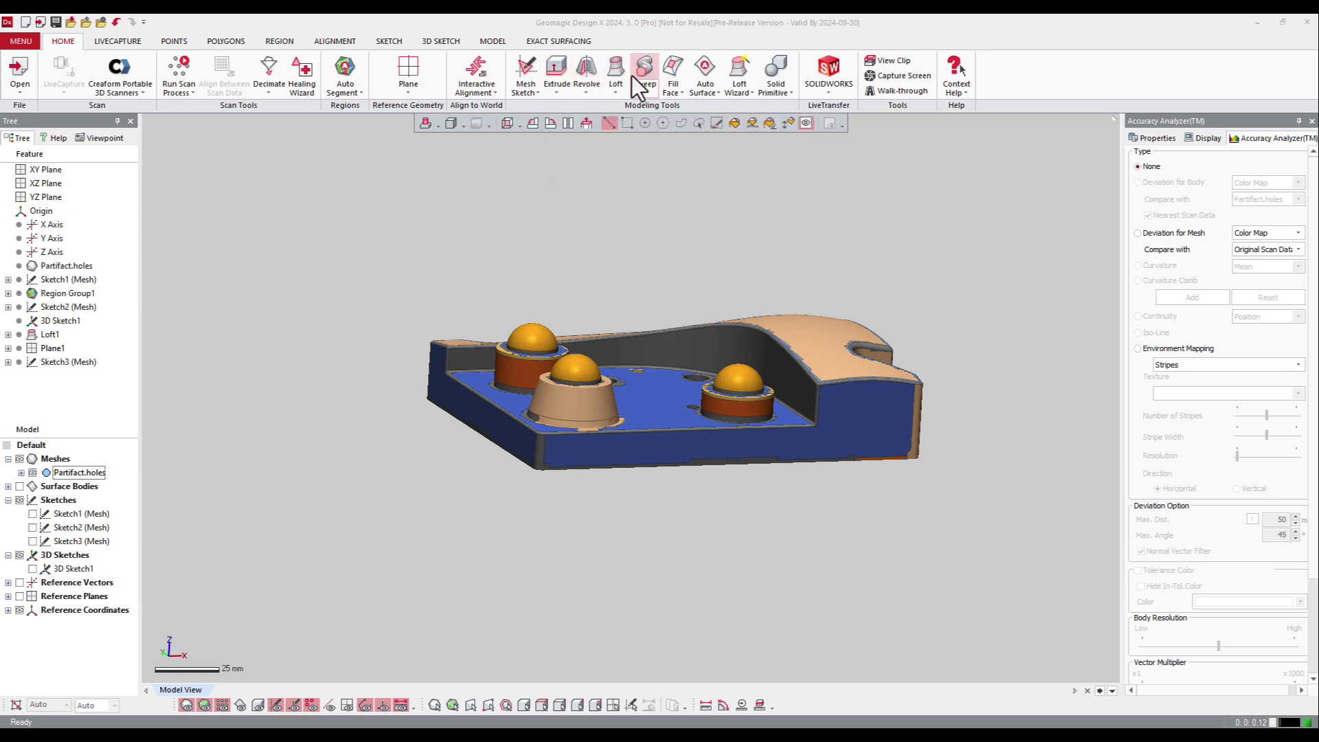
- Switch to the Model tab to reach the solid and surface creation tools
click(492, 41)
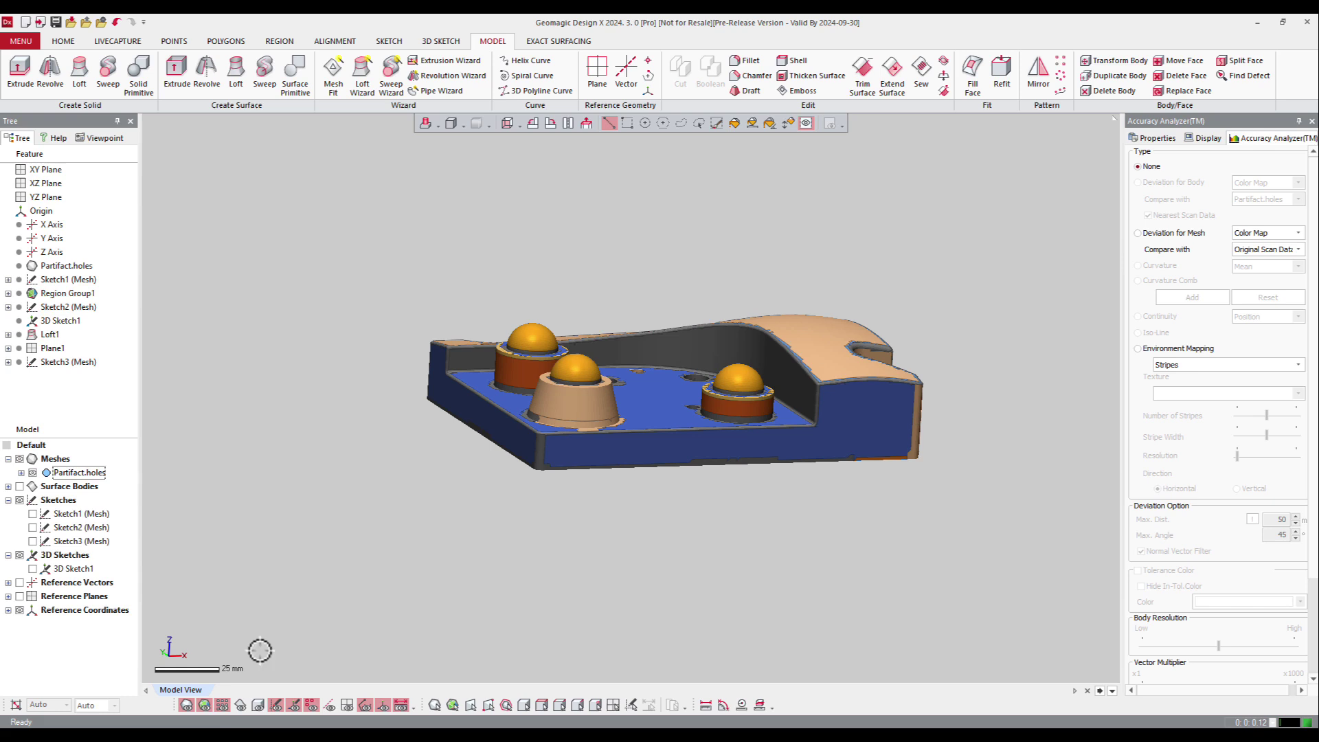
- Show the lofted surface, hide the scan mesh, and display Sketch1's rectangle for editing
click(258, 706)
right_drag(669, 426, 622, 480)
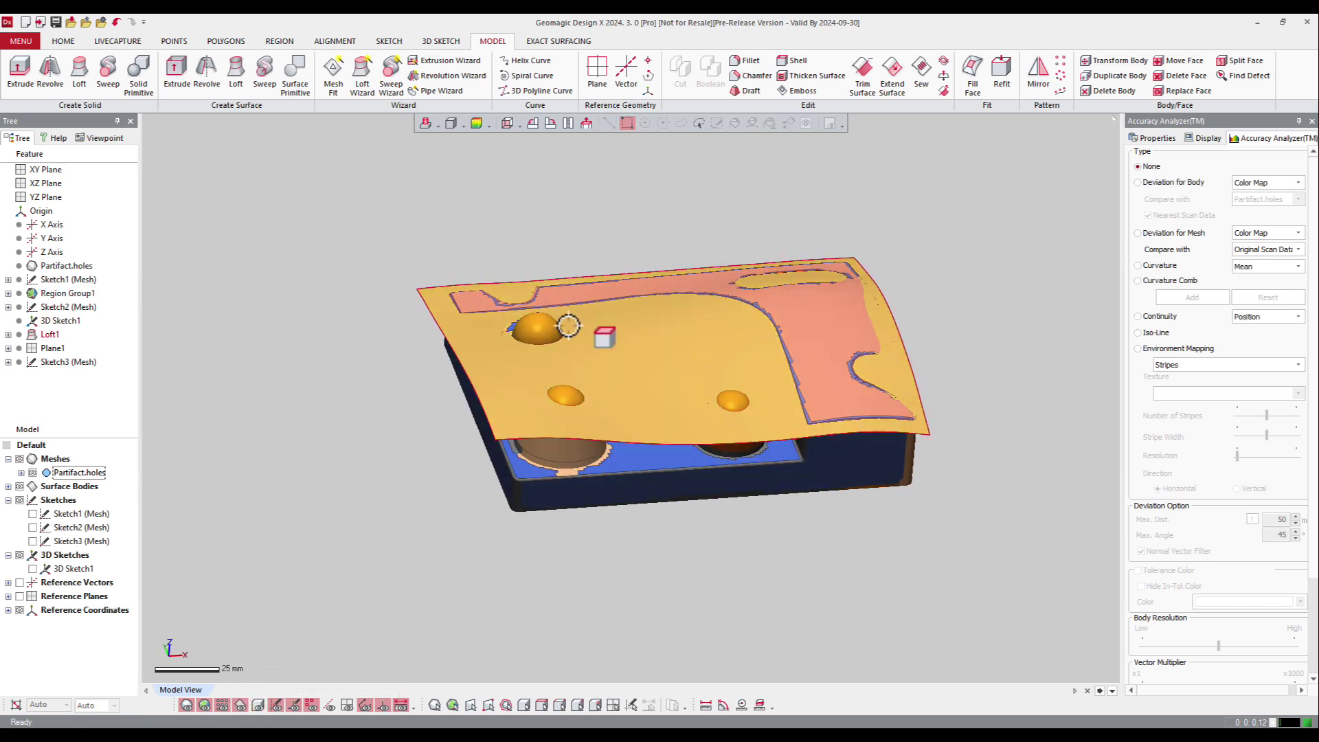
right_drag(633, 333, 554, 329)
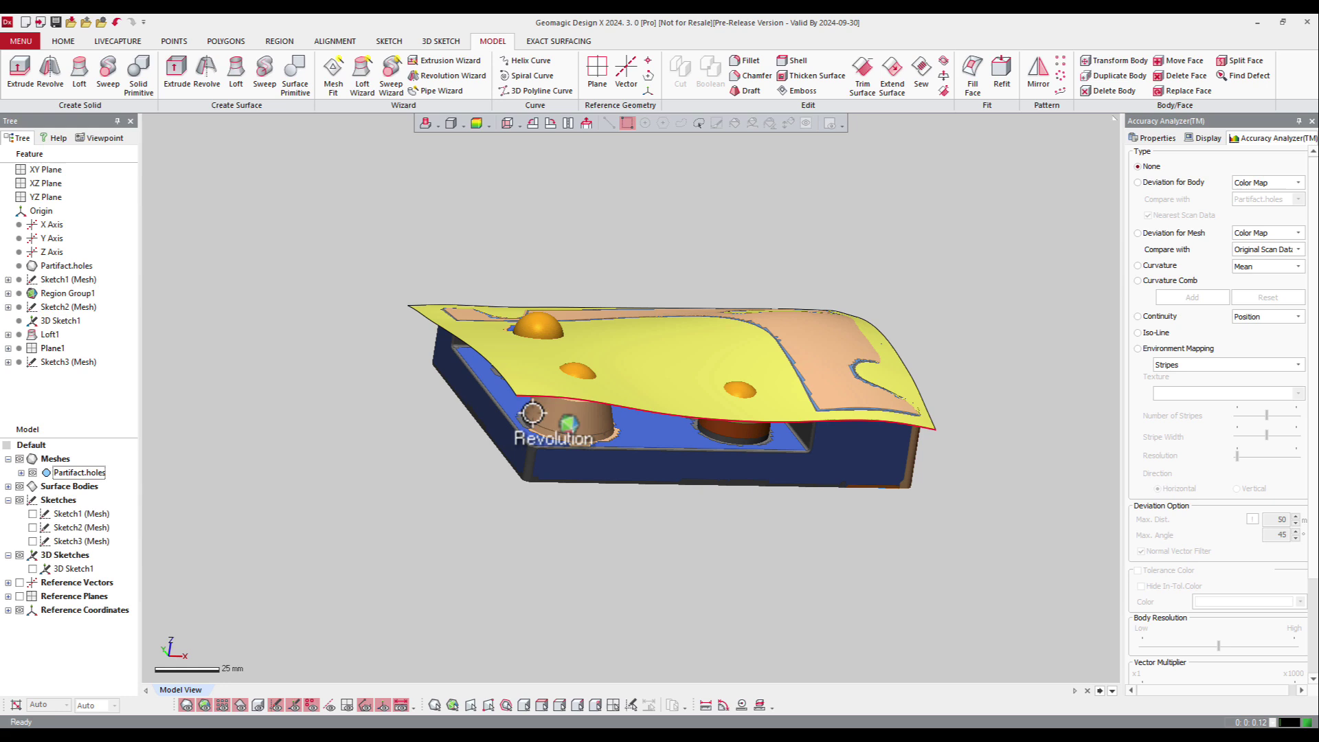
click(186, 706)
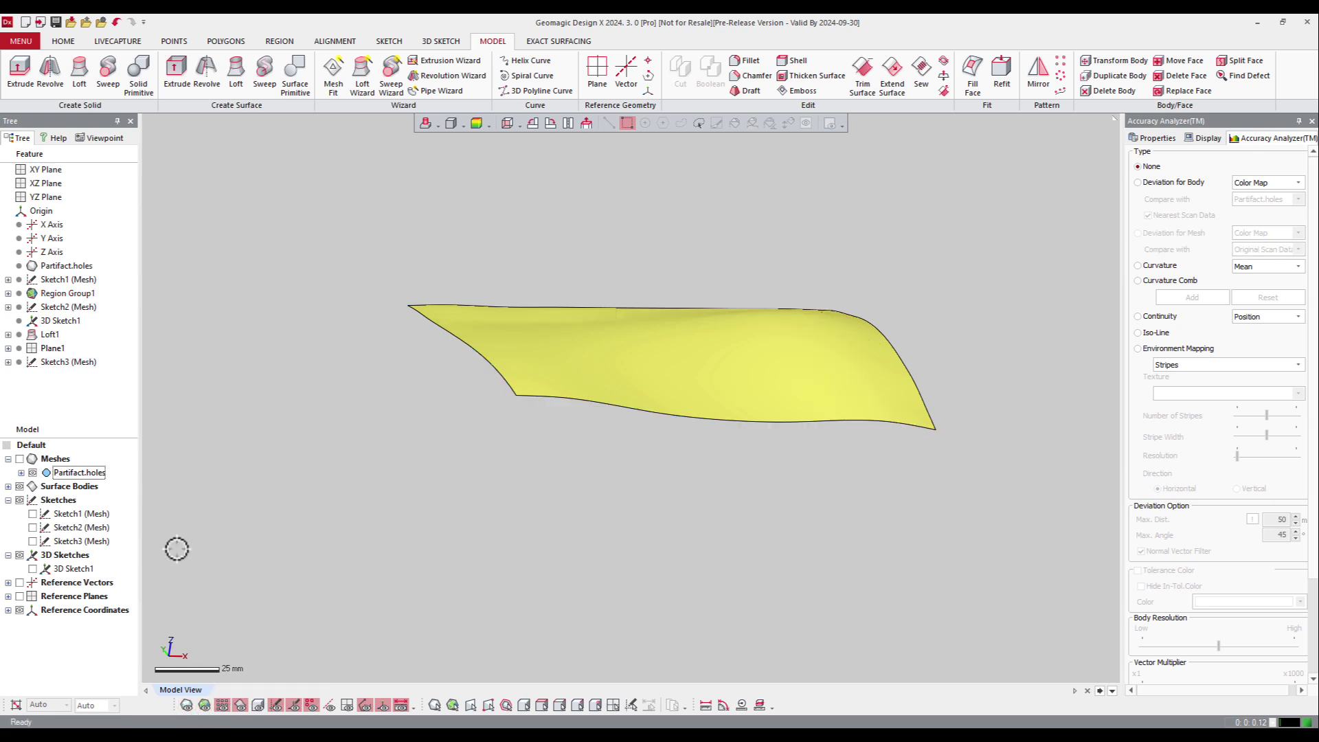
click(33, 513)
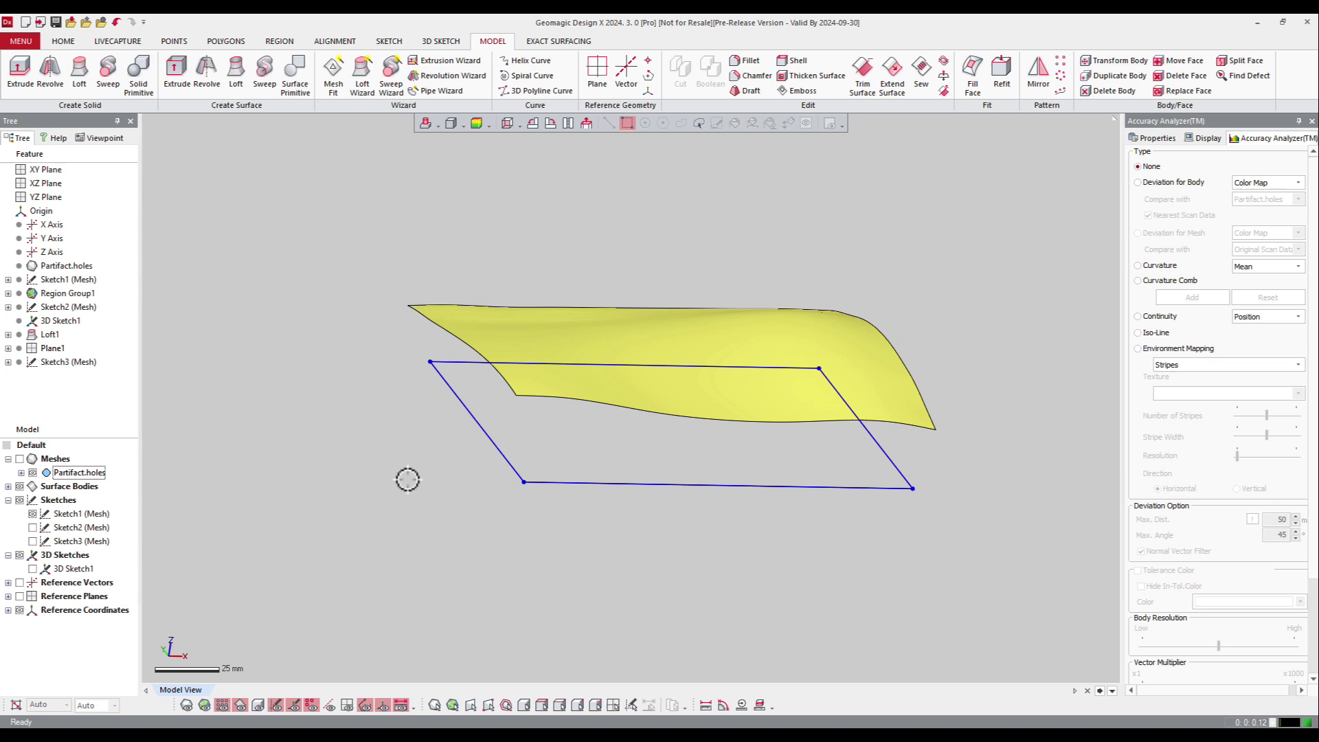
right_click(475, 417)
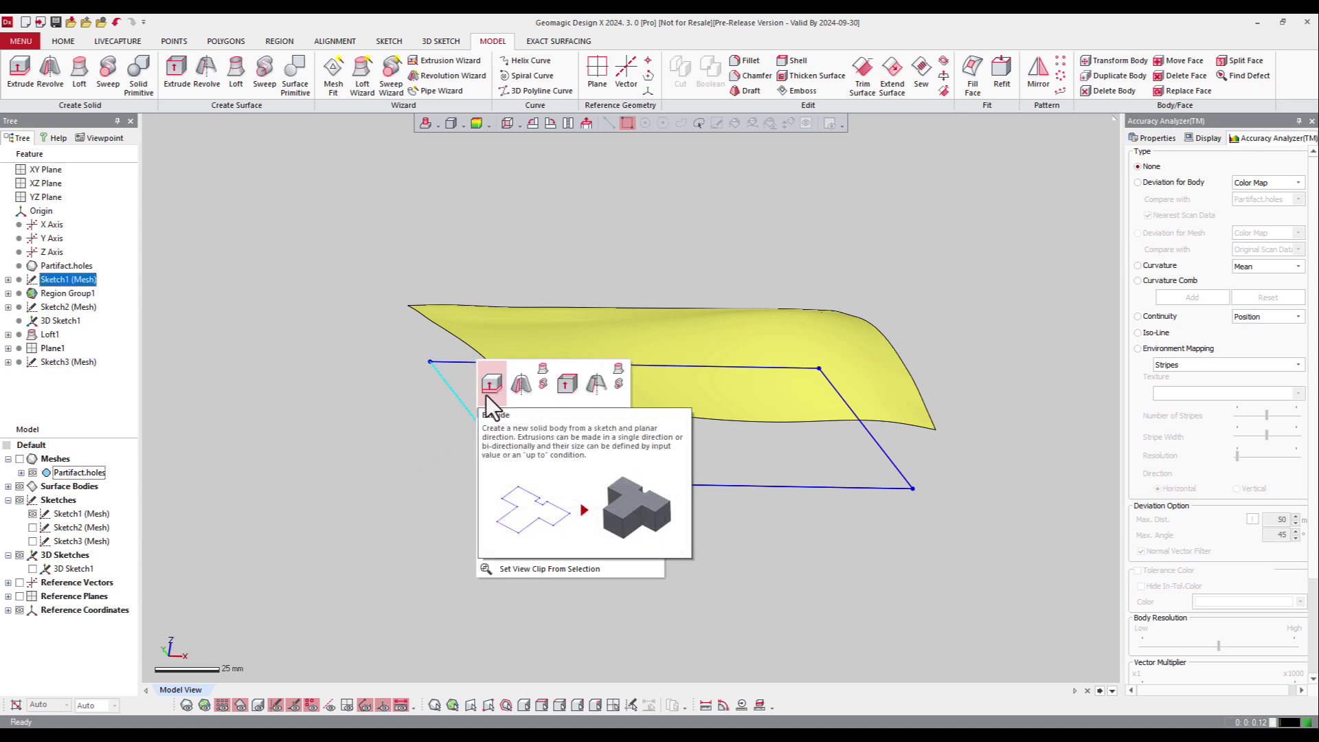
- Extrude the Sketch1 rectangle with Method Up To Surface, limited by the loft face
click(485, 394)
right_drag(465, 465, 689, 318)
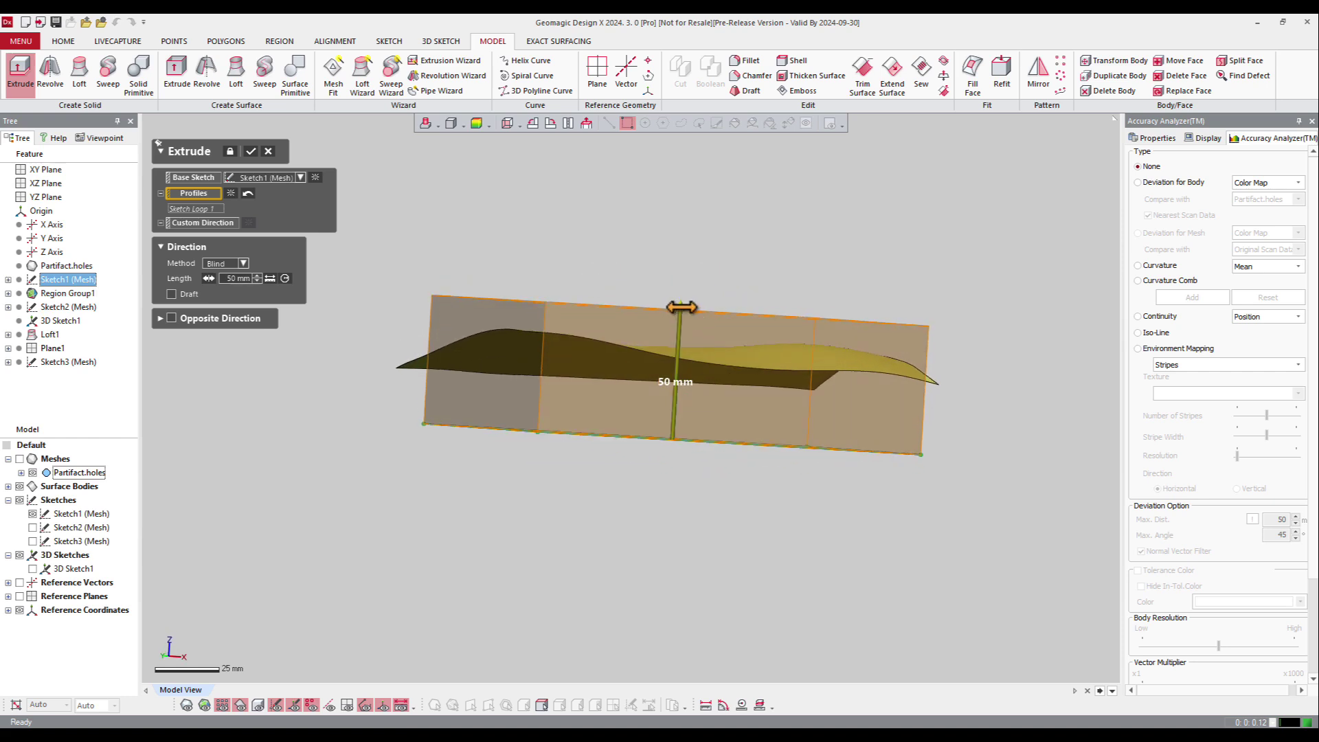
mouse_move(682, 307)
mouse_down()
mouse_move(693, 275)
mouse_move(689, 298)
mouse_move(671, 295)
mouse_up()
click(226, 265)
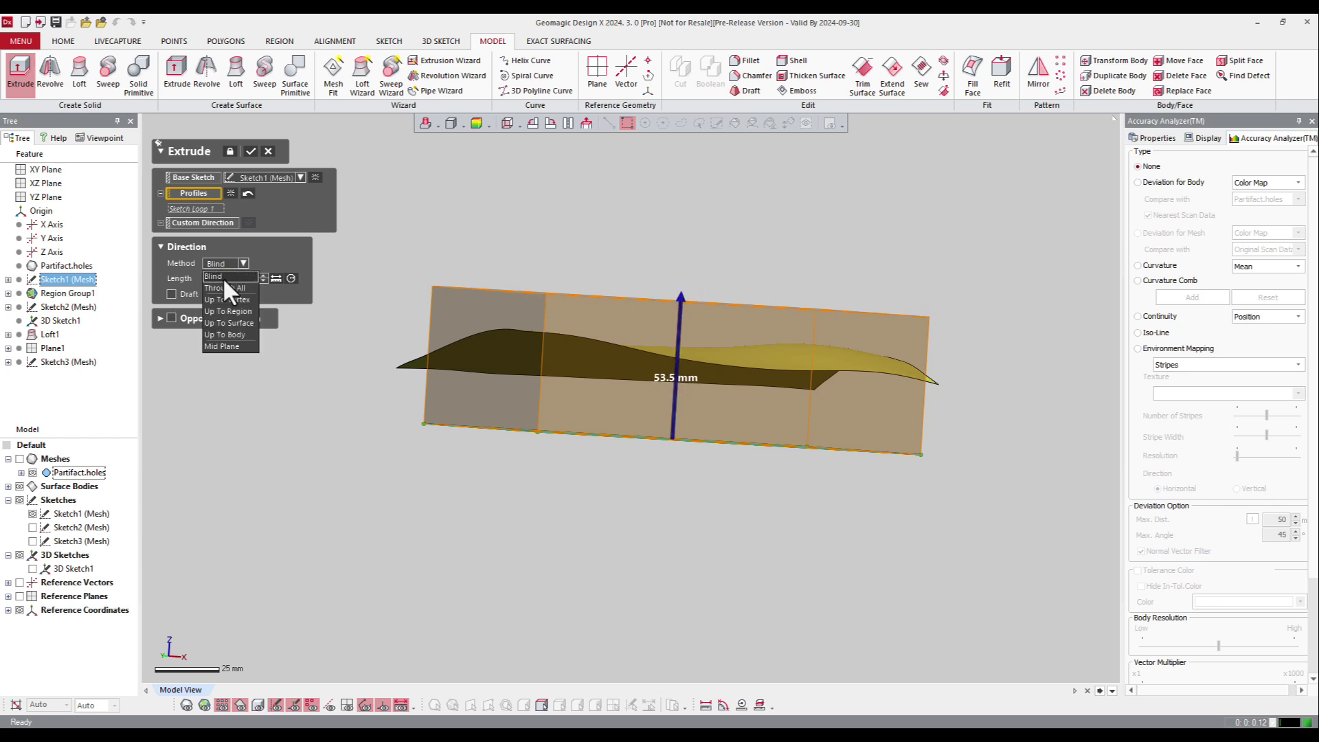
click(249, 321)
click(506, 342)
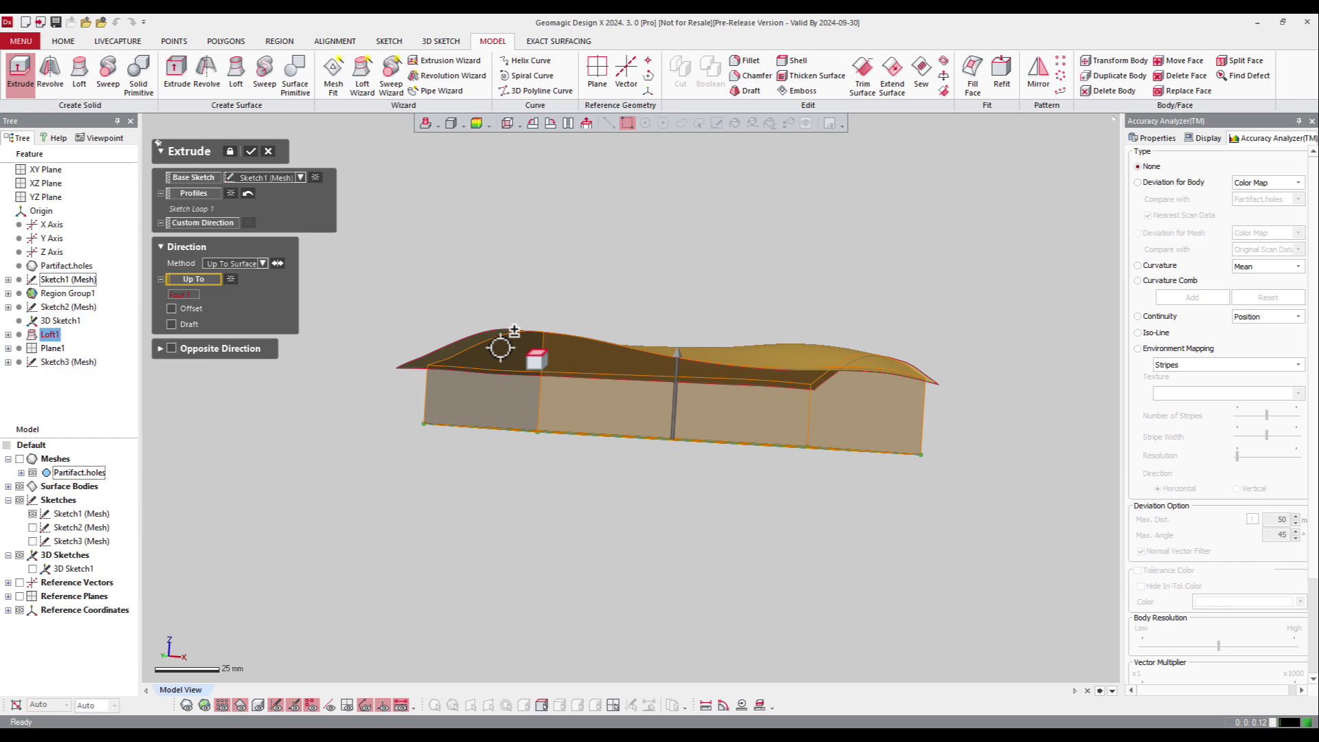
click(251, 151)
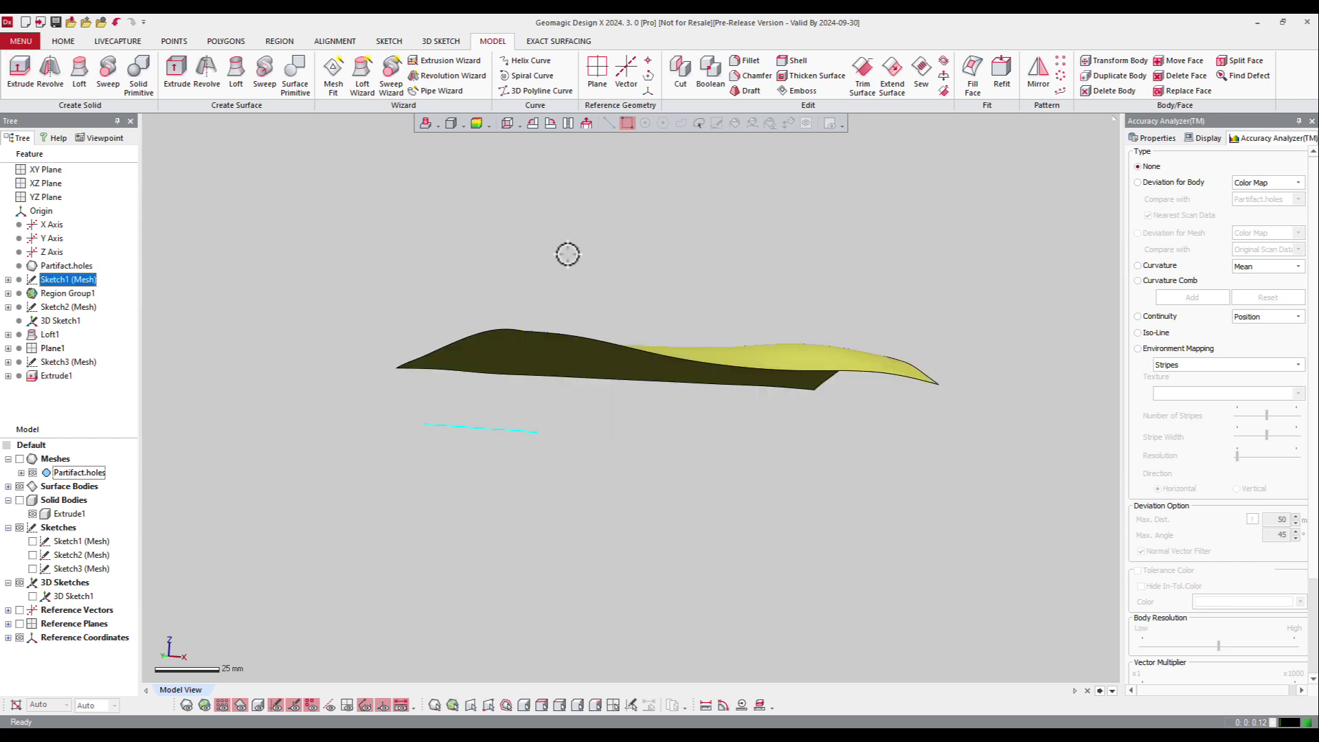
- Swap surface bodies for solid bodies, show Sketch3 (Mesh), and begin extruding its profile
click(242, 706)
click(260, 706)
right_drag(524, 427, 518, 453)
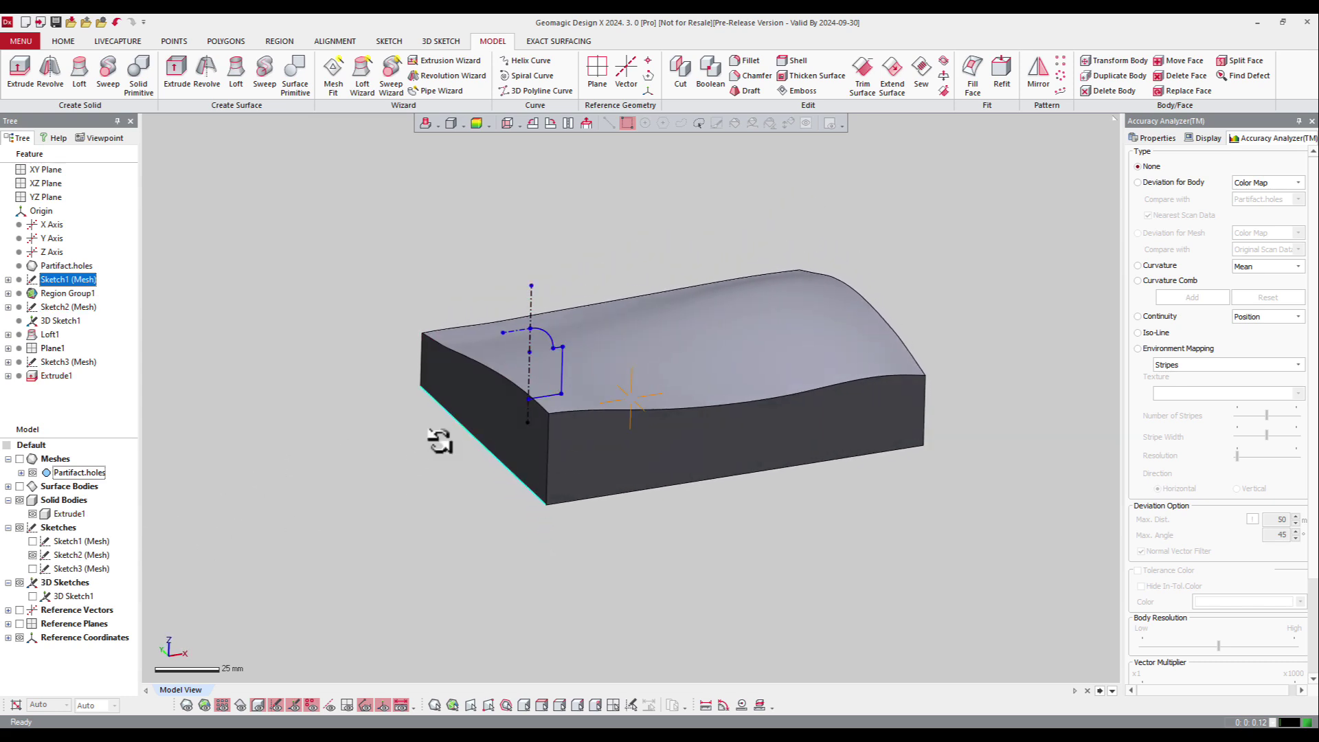
click(32, 570)
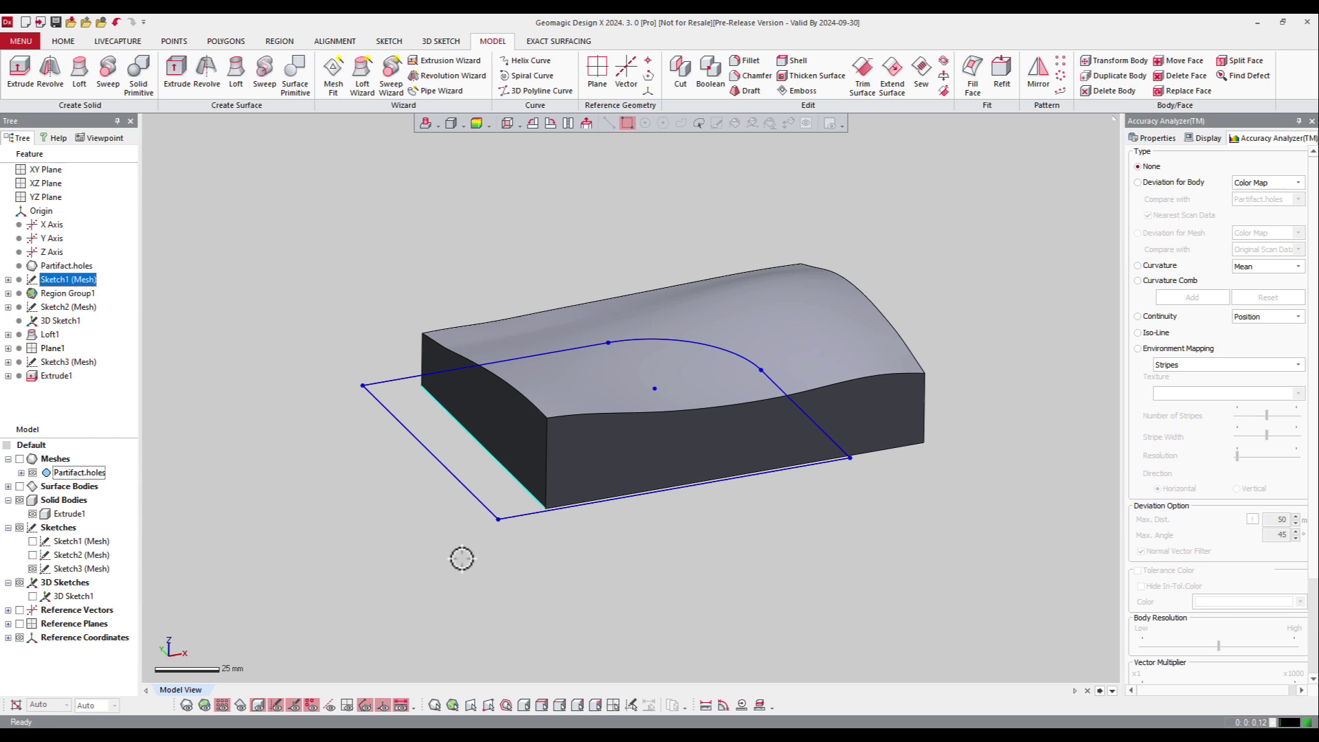
right_click(397, 419)
click(409, 391)
right_drag(409, 391, 458, 312)
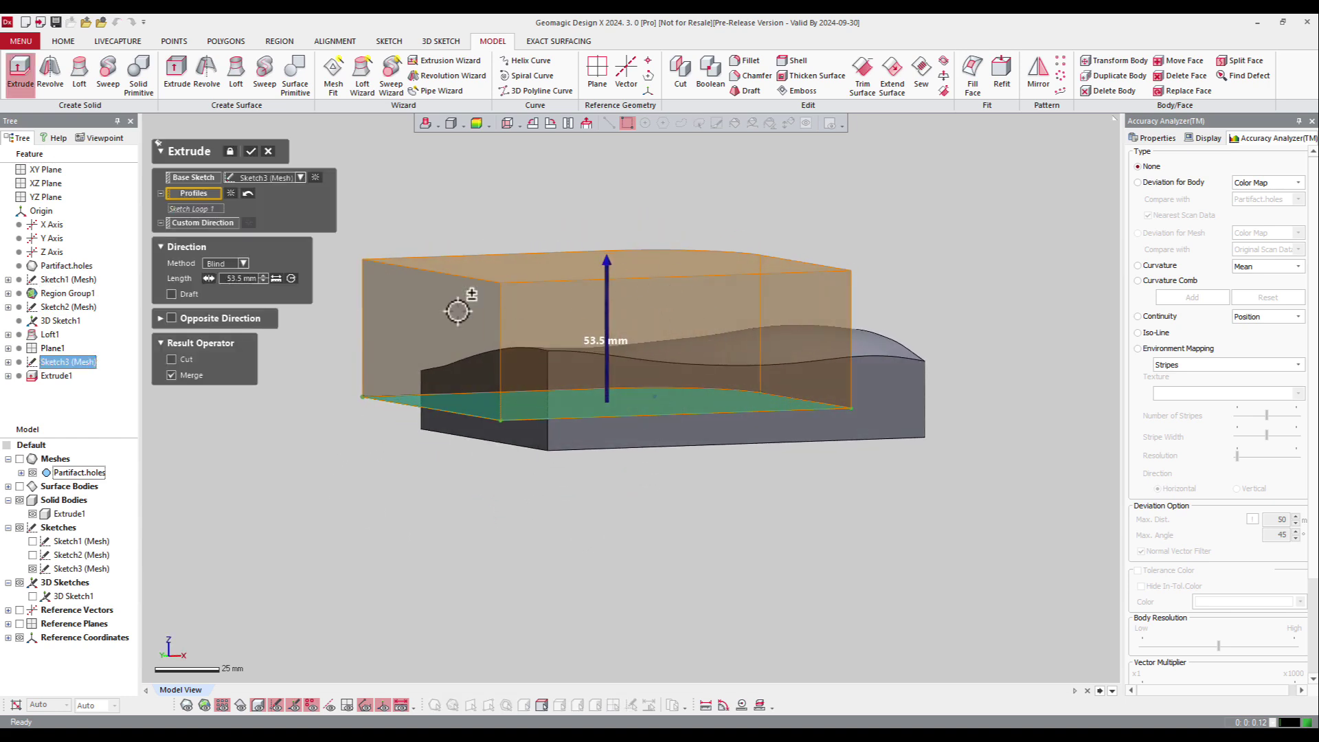
- Set the extrusion length to 50 mm, turn off Merge, and confirm as Extrude2
click(236, 278)
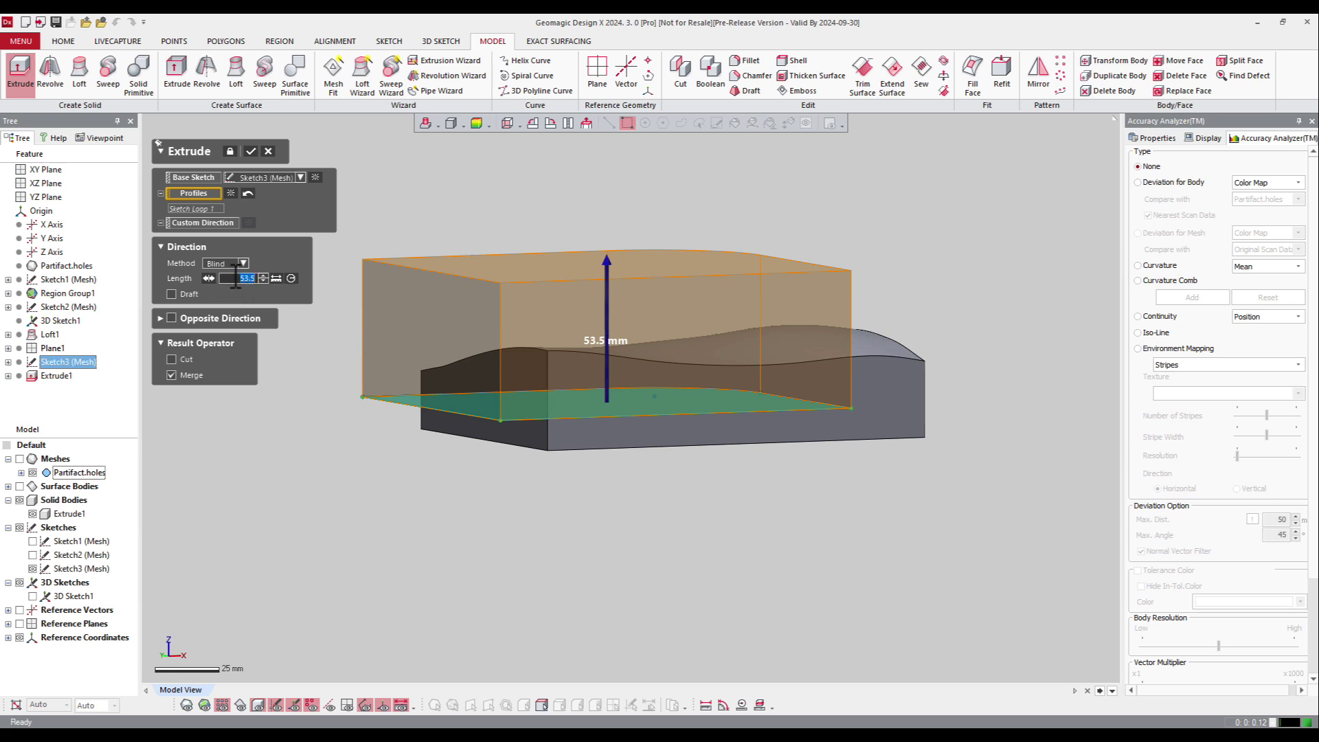
text(50)
key(Return)
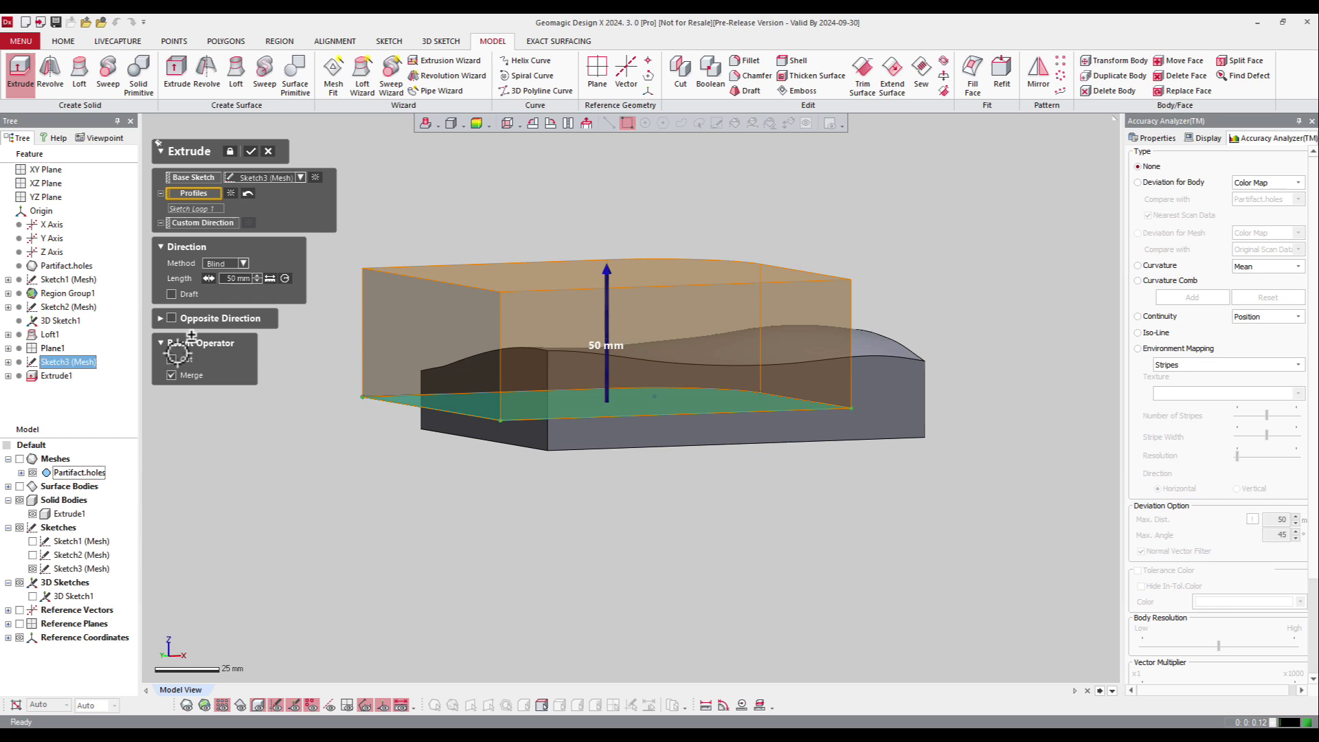
click(183, 376)
click(251, 152)
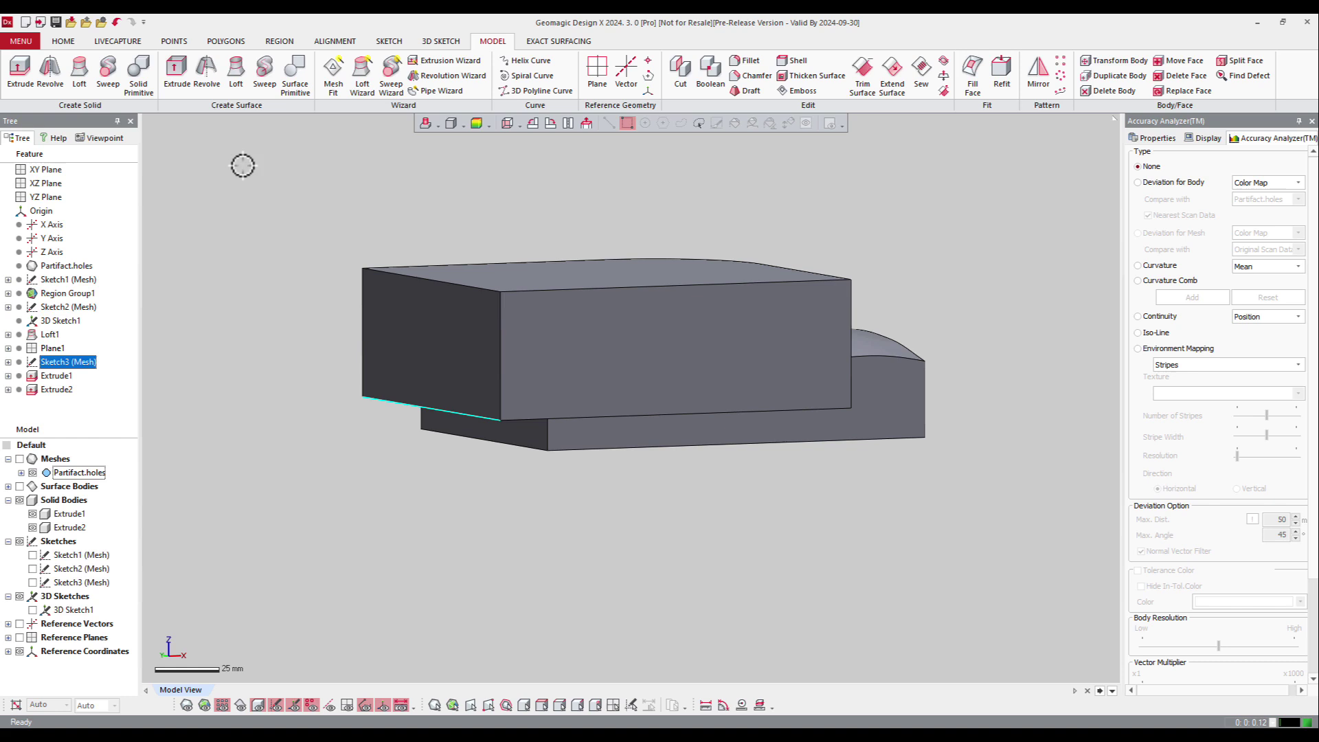
- Set up a Boolean Cut using Extrude2 as tool body and Extrude1 as target
right_drag(759, 389, 771, 542)
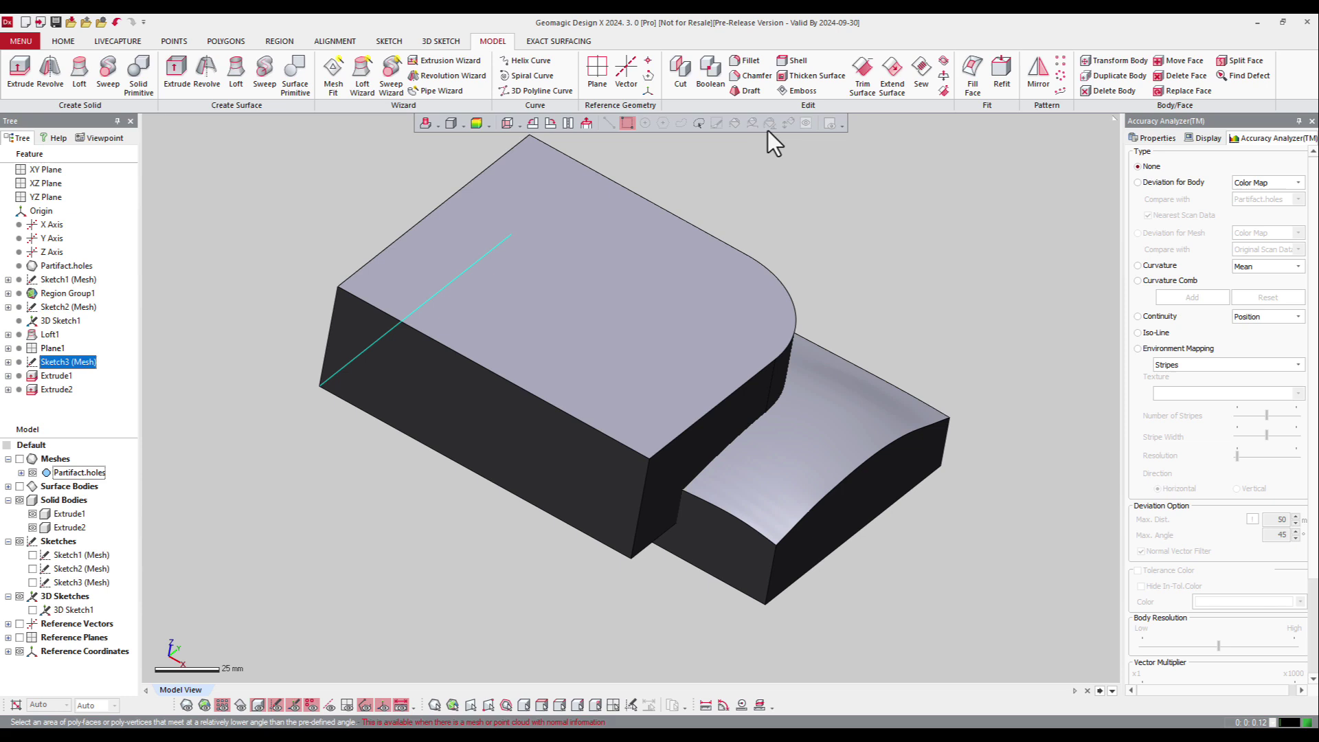
click(710, 68)
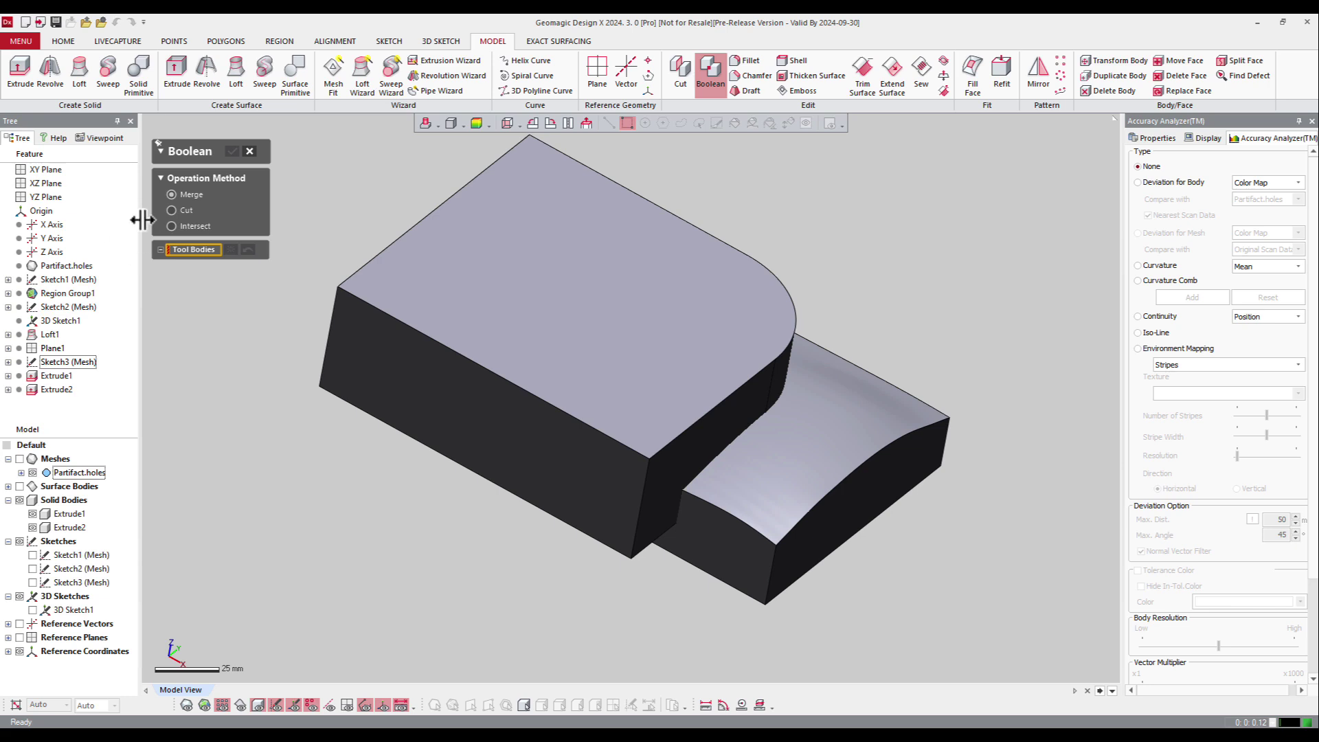
click(182, 213)
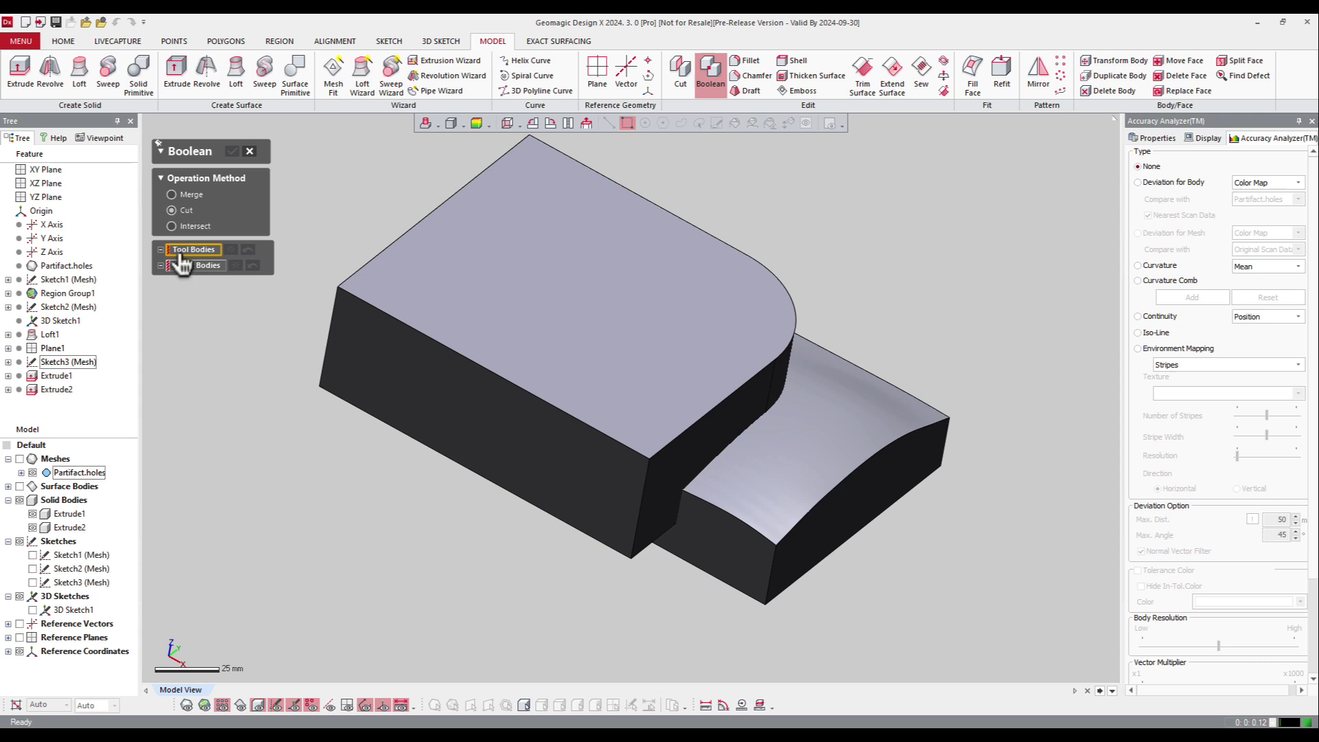
click(446, 278)
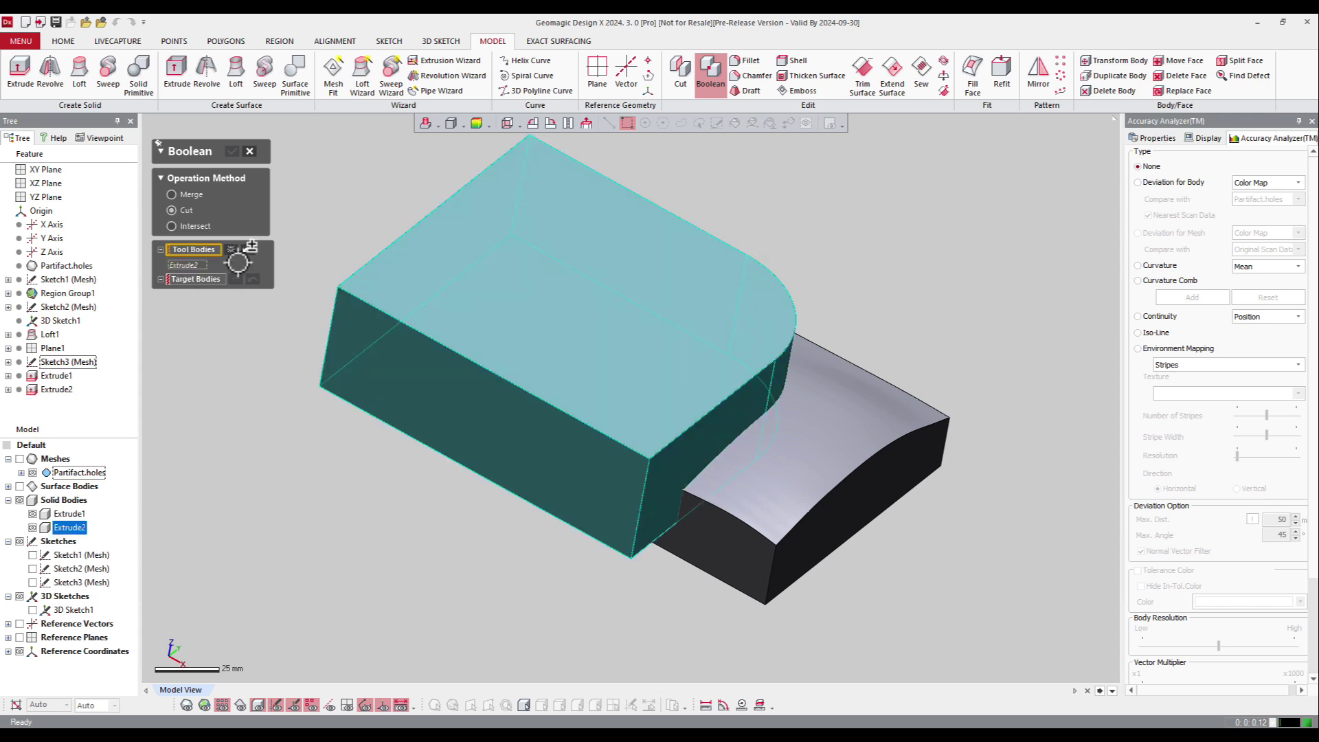
click(200, 279)
click(830, 430)
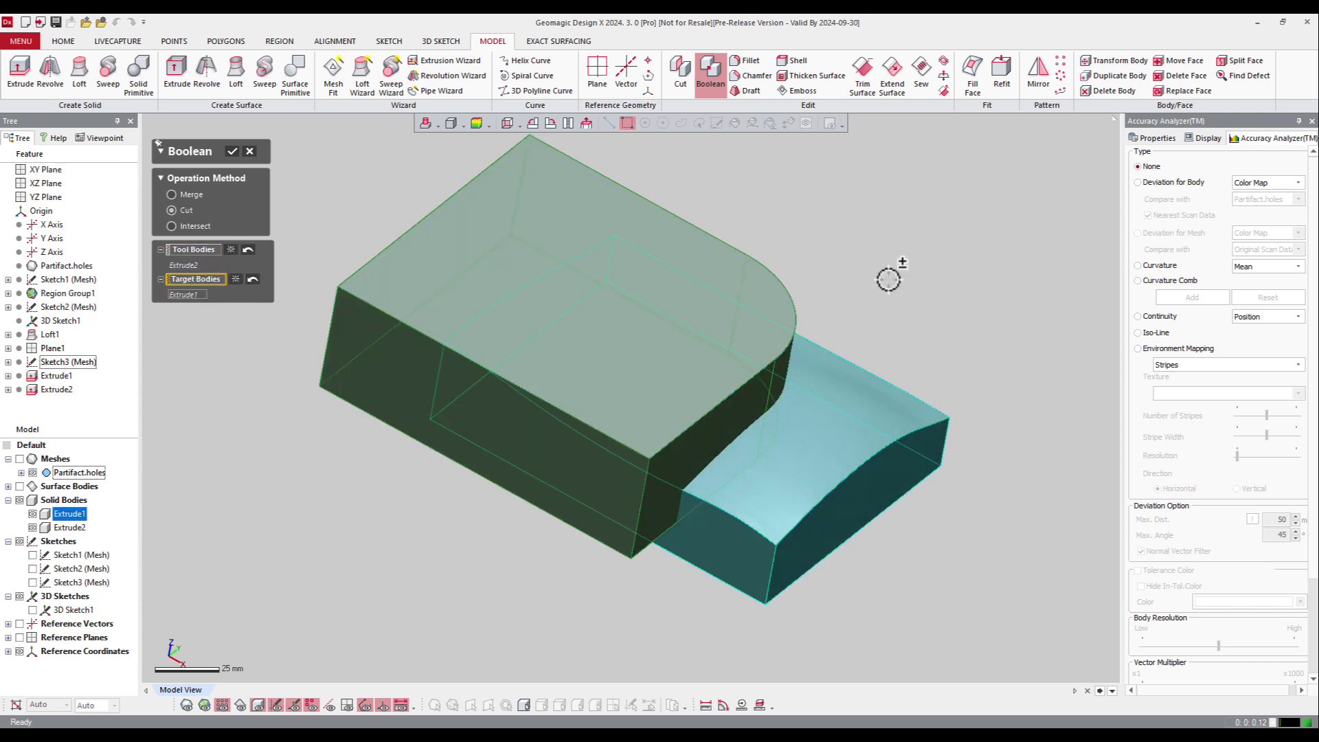
- Apply the cut as Boolean1 (Cut), then display Sketch2's profile and axis
click(236, 153)
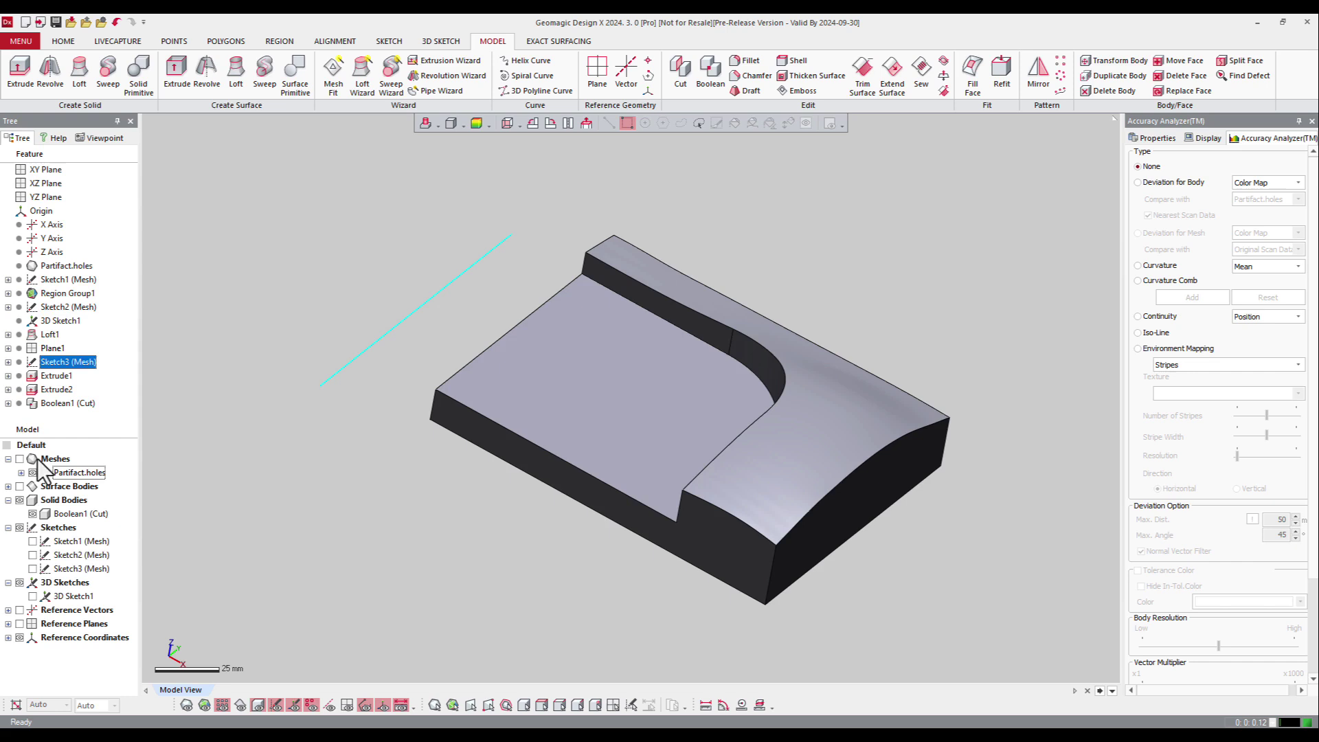
right_drag(633, 588, 501, 451)
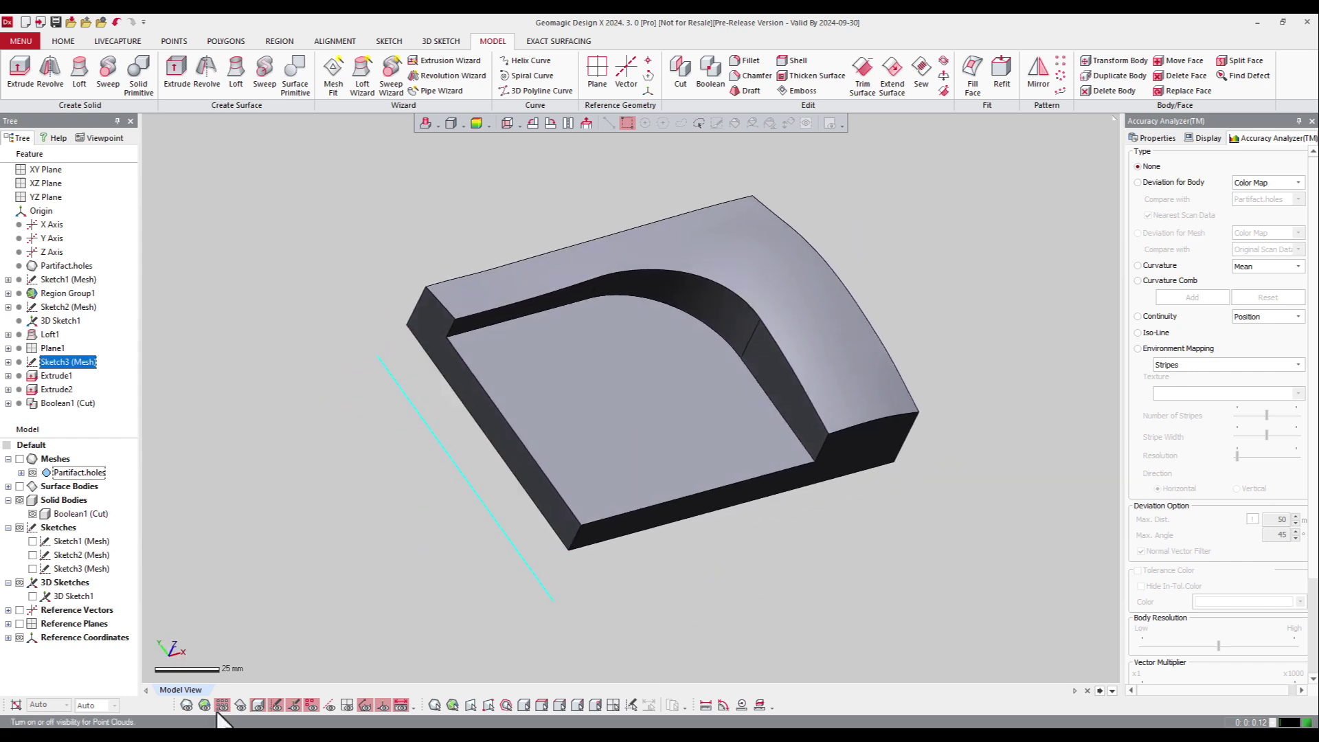
click(32, 555)
mouse_move(760, 465)
right_down()
mouse_move(622, 304)
mouse_move(616, 466)
mouse_move(563, 381)
right_up()
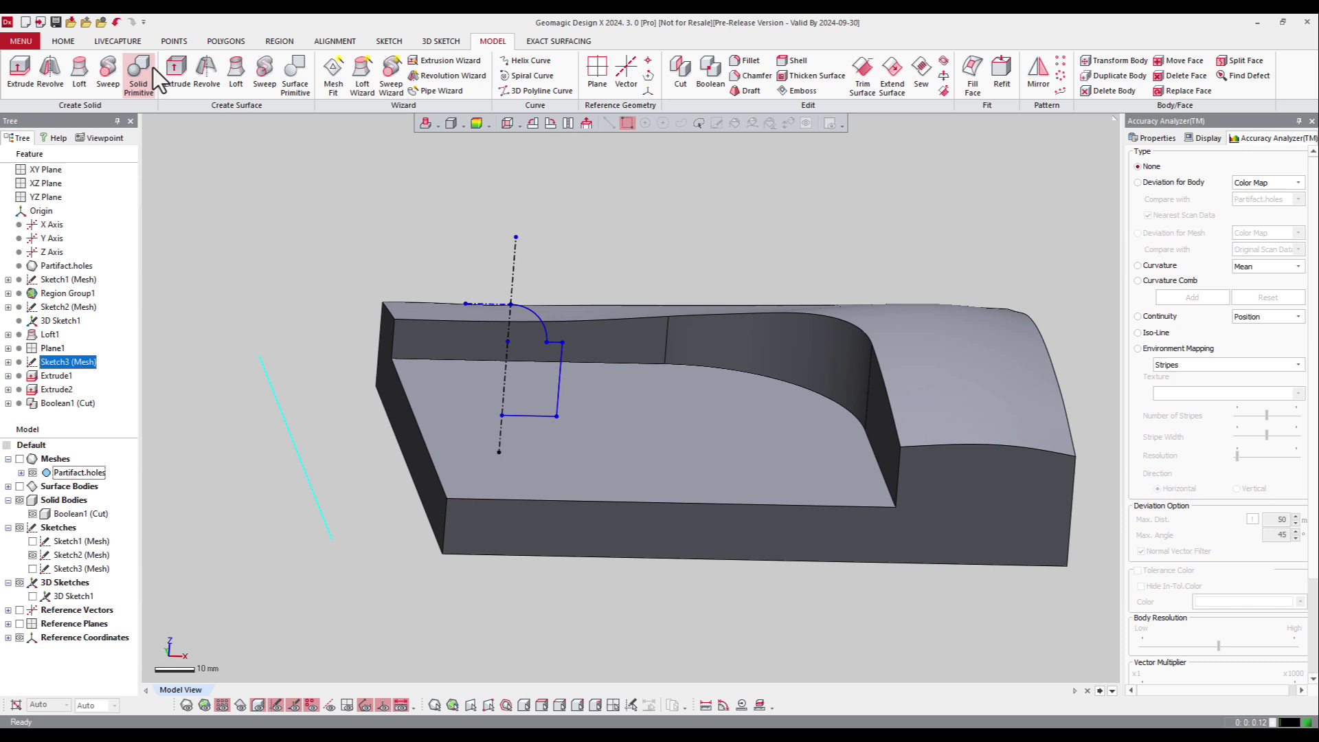
- Revolve Sketch2 (Mesh) a full 360° with Merge on, creating Revolve1 (Merge)
click(48, 76)
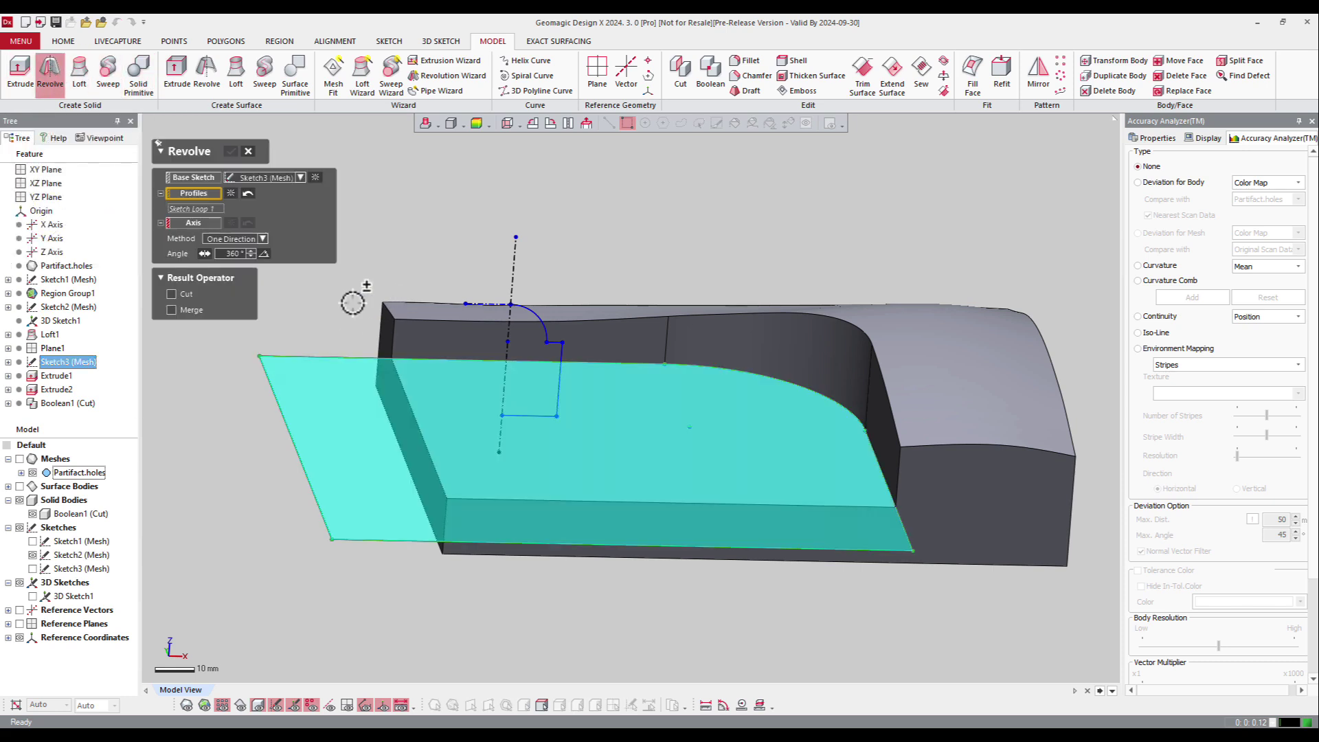
click(300, 178)
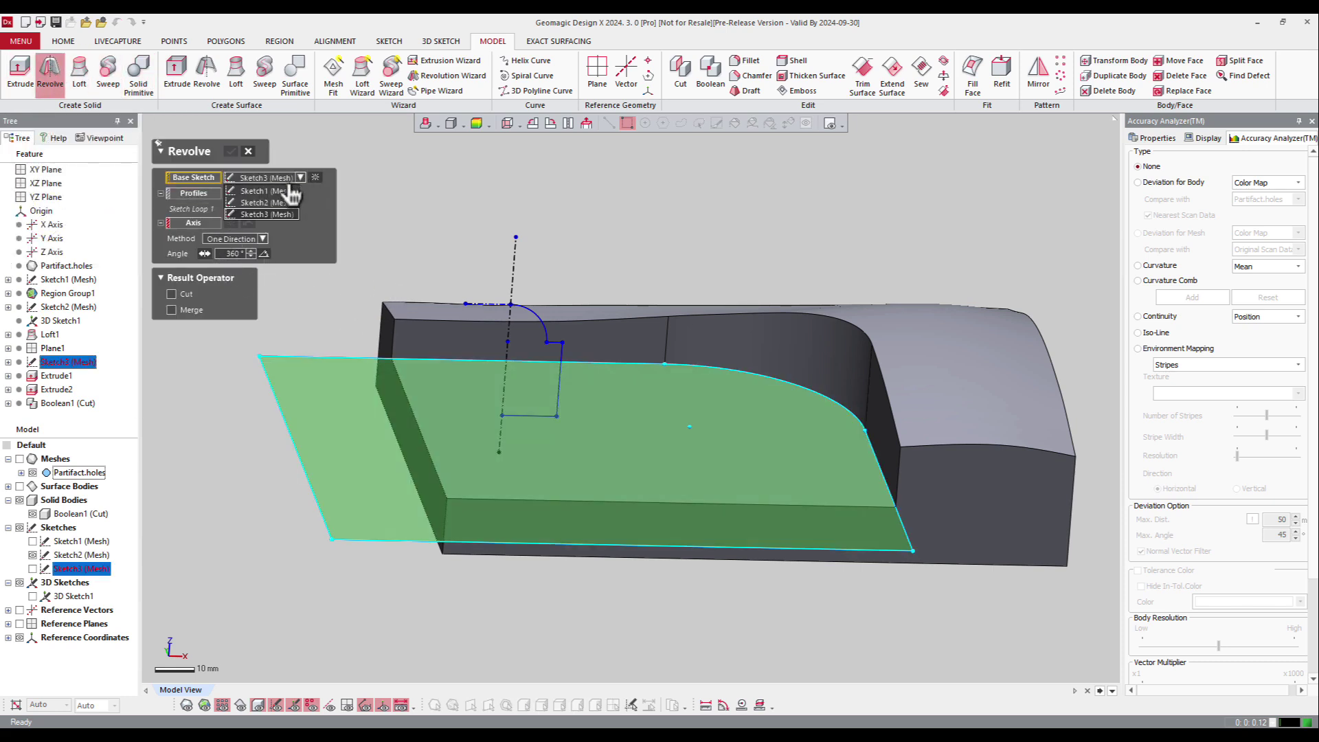
click(276, 202)
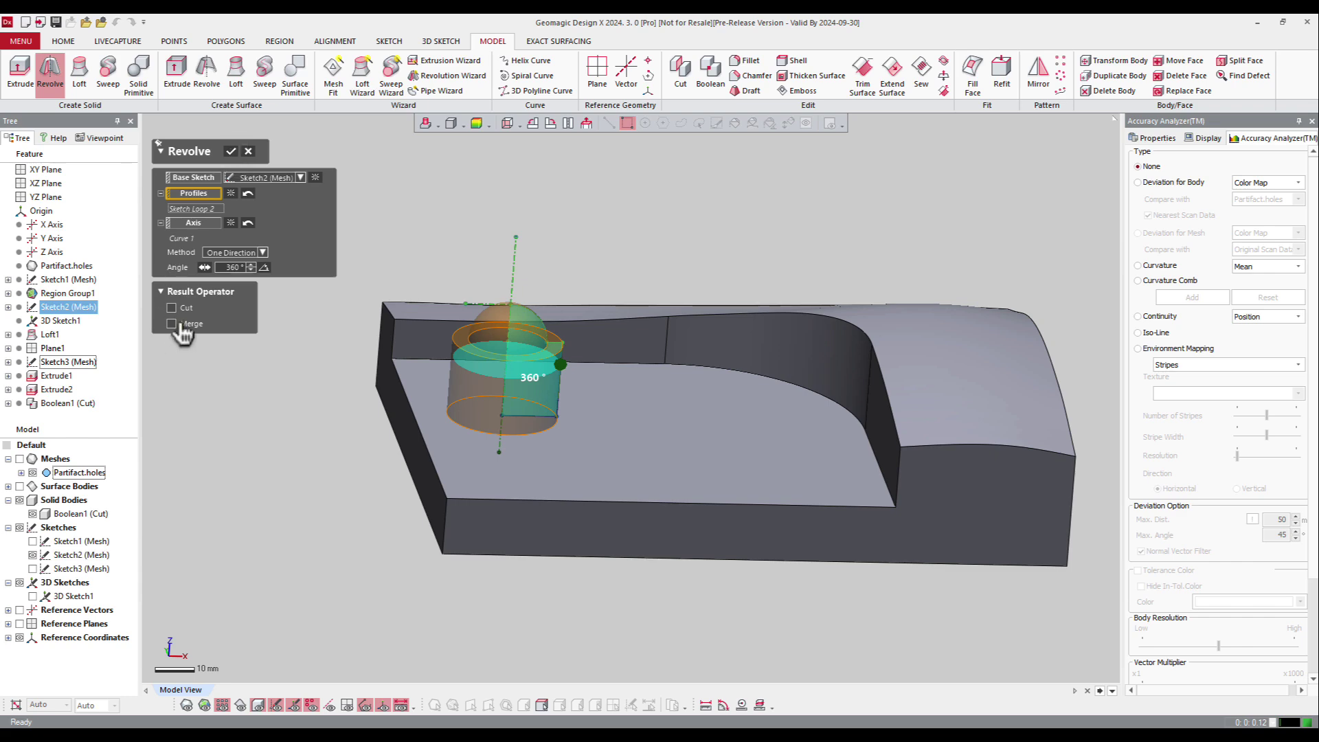
click(232, 152)
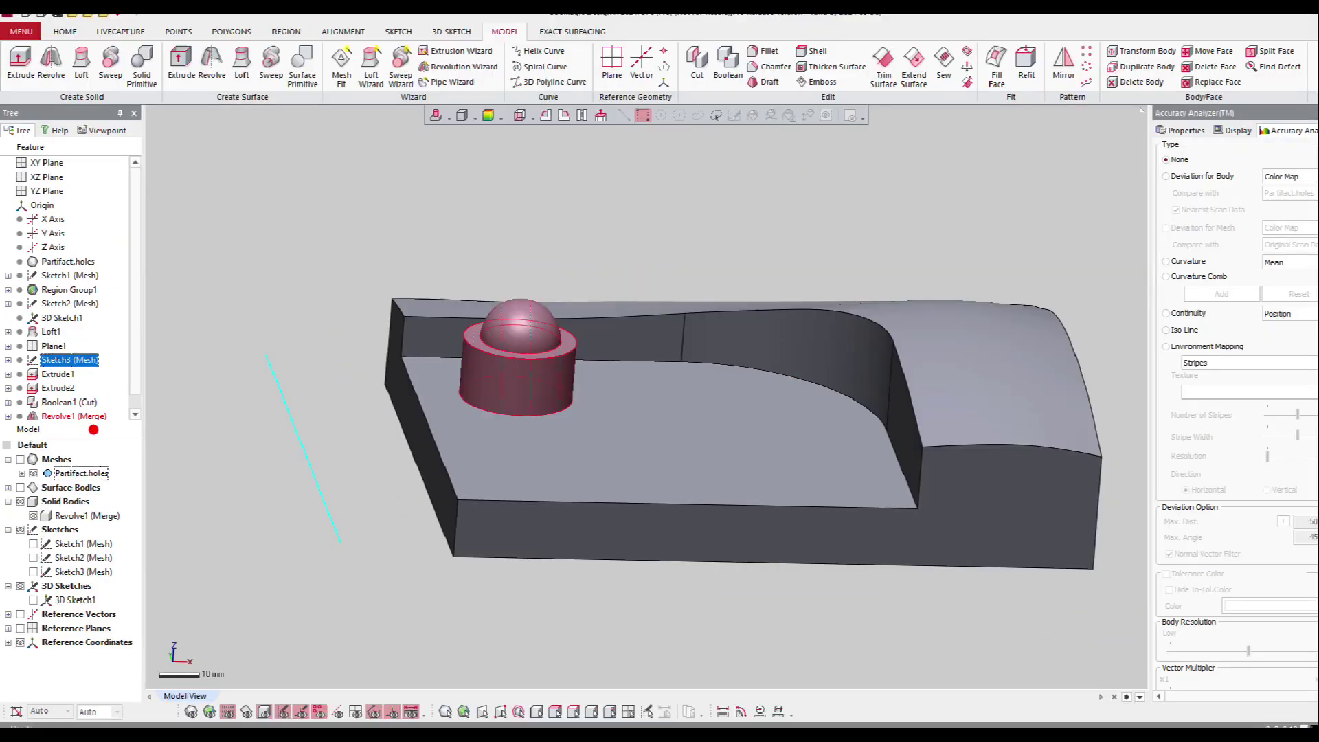
- Select Revolve1 (Merge) in the Model tree to review the finished part
click(706, 348)
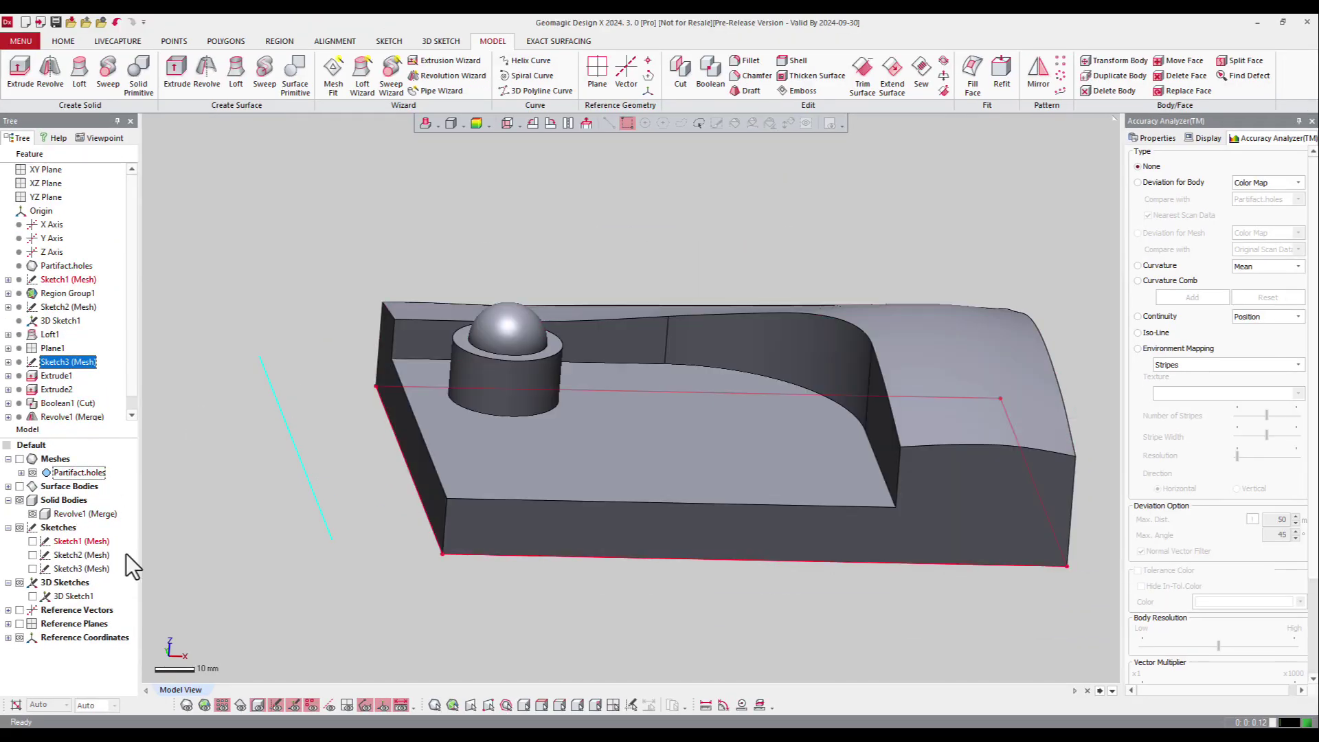
click(55, 515)
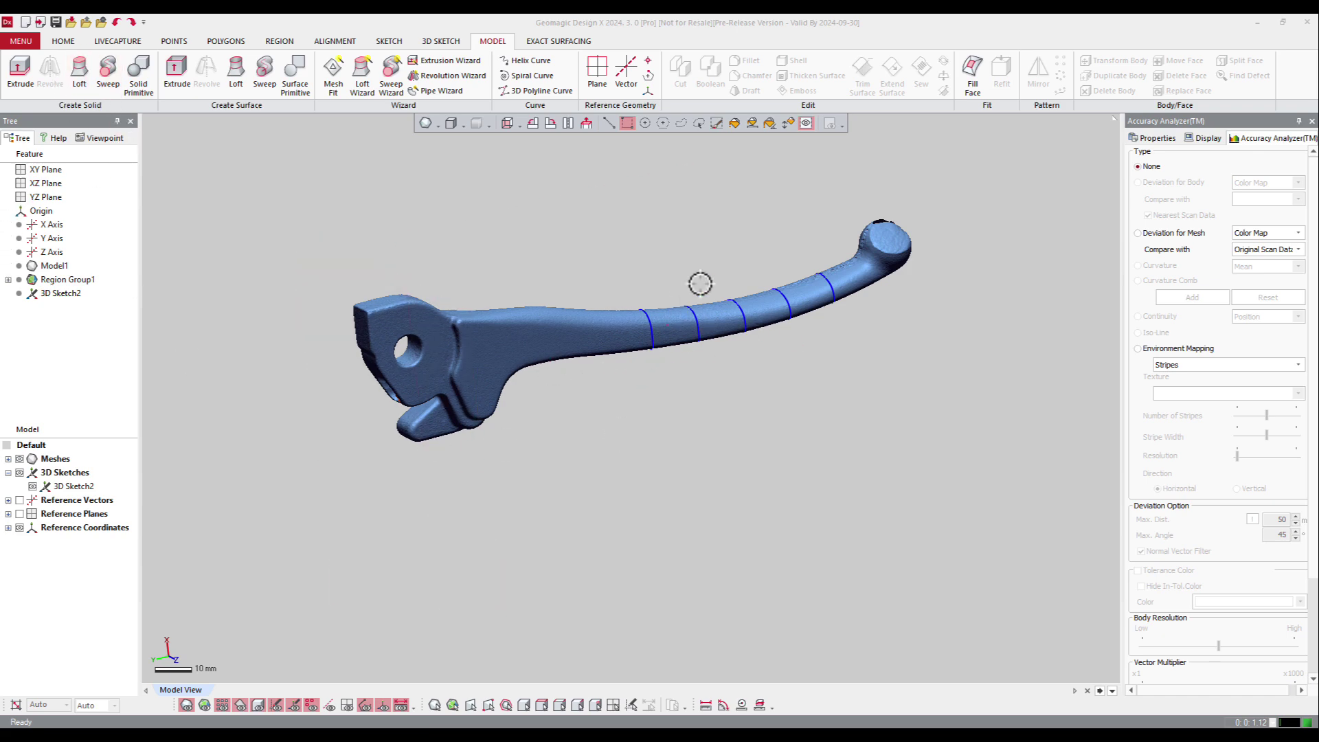
- Zoom in on the brake lever and start the Loft tool for its arm
scroll(700, 283, up, 3)
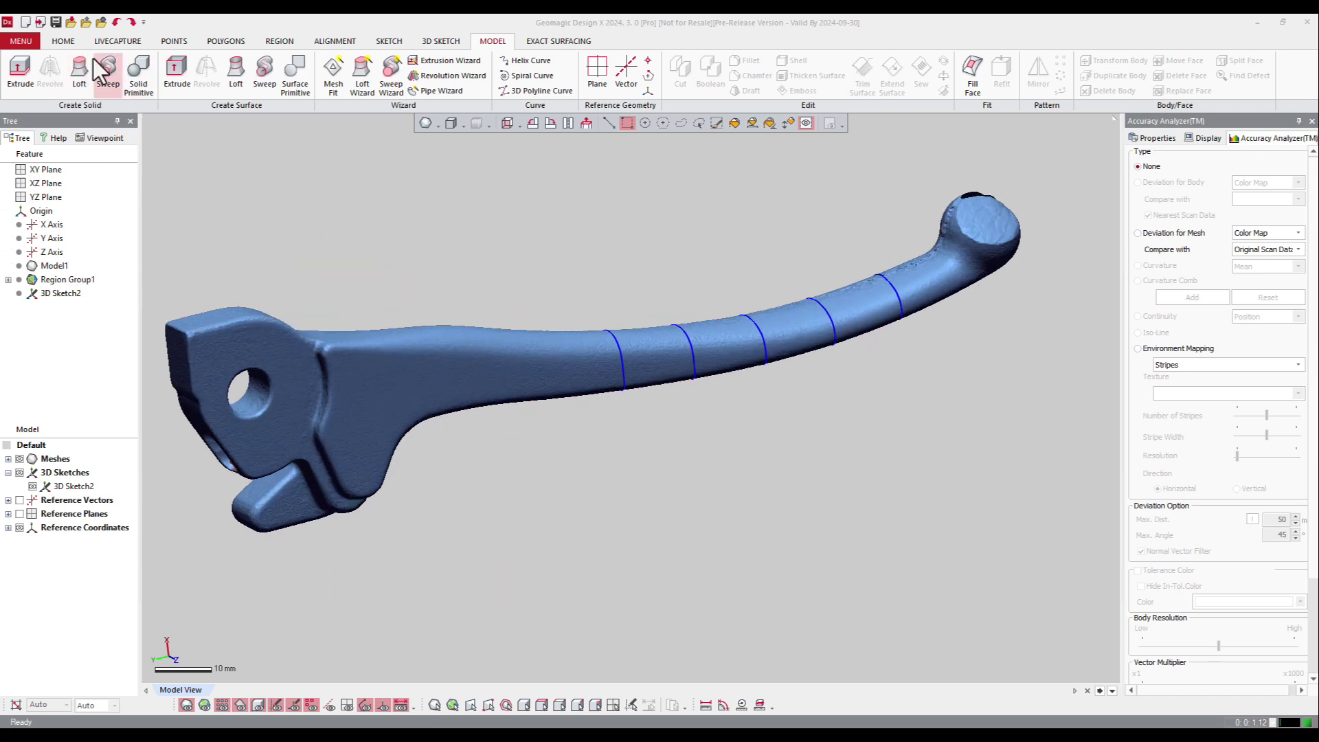
click(78, 69)
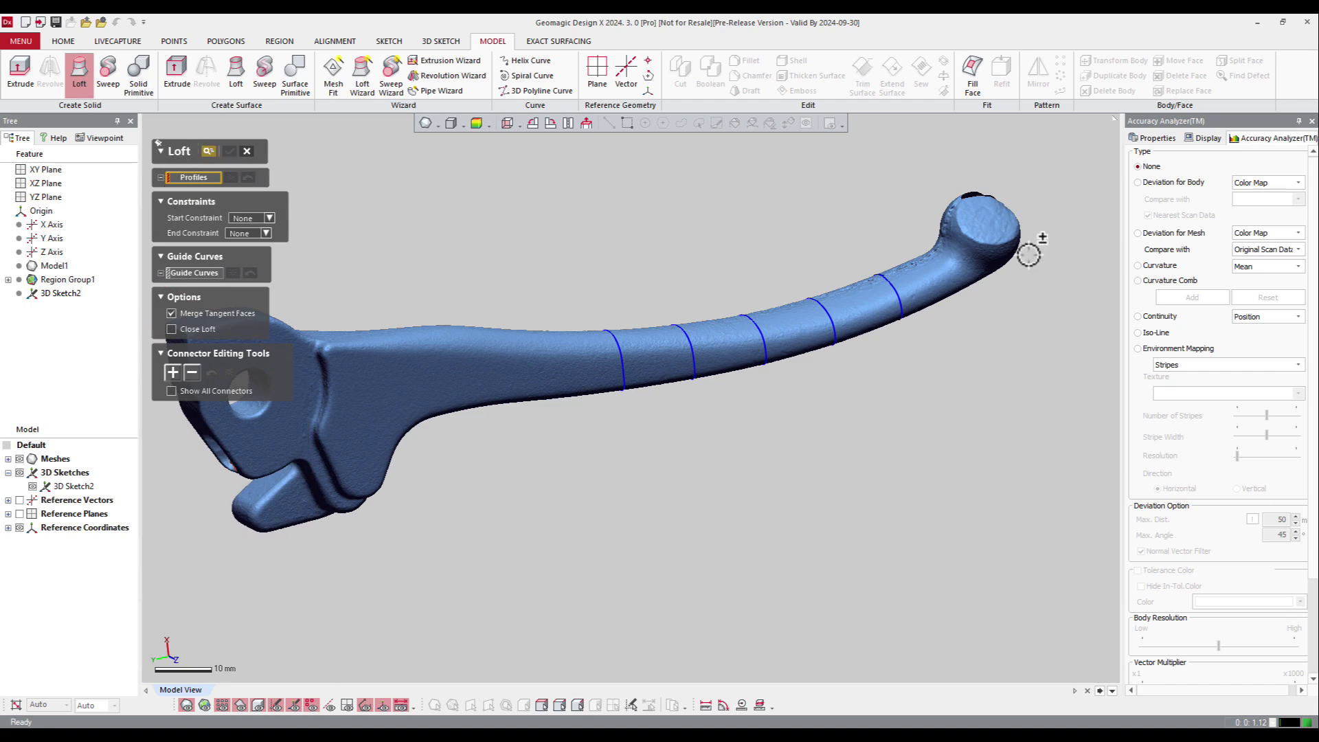
- Select the five section rings along the lever arm as loft profiles
scroll(844, 342, up, 3)
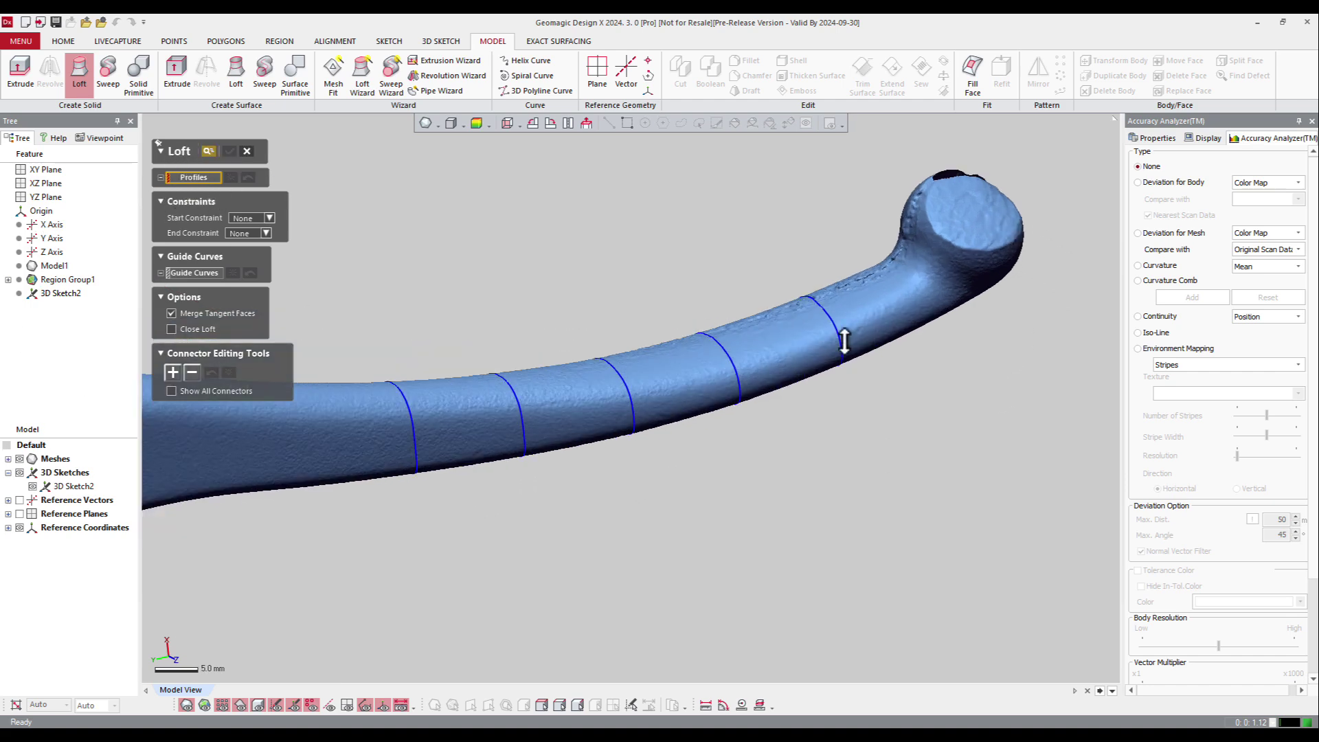
click(416, 471)
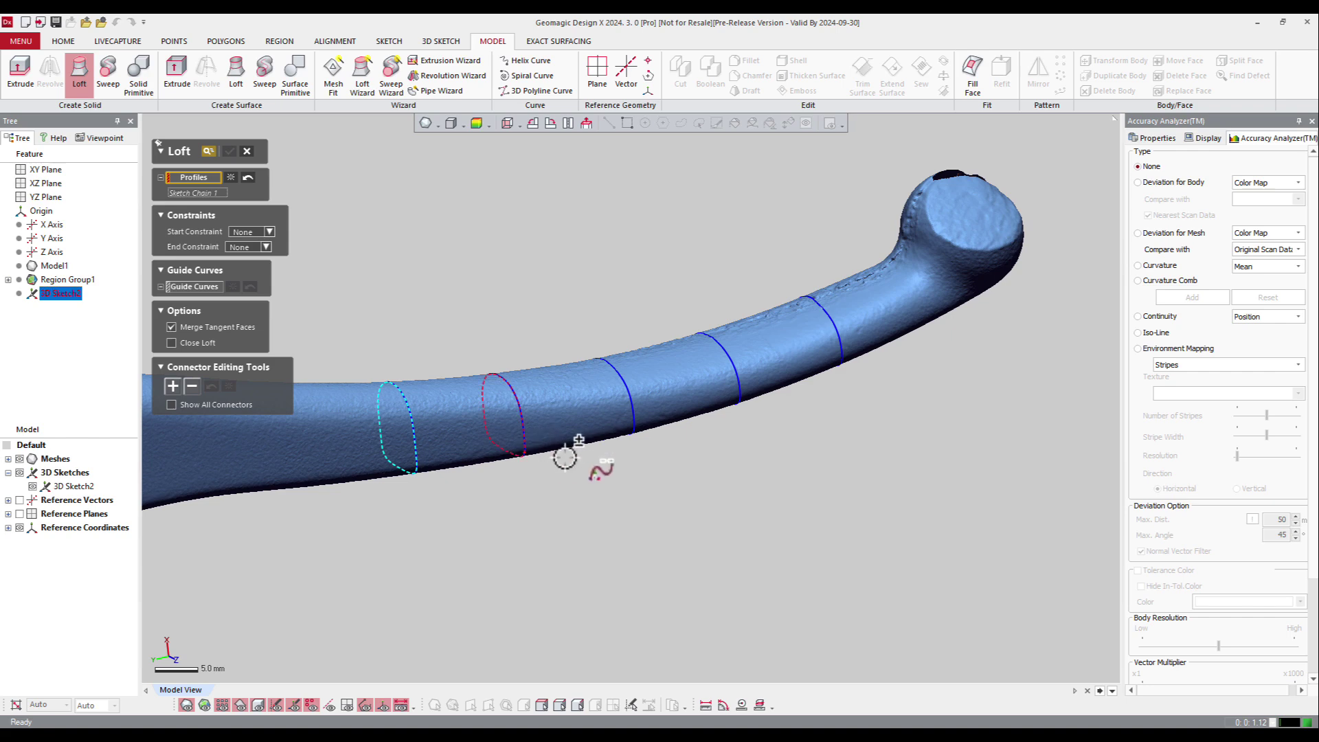
click(627, 421)
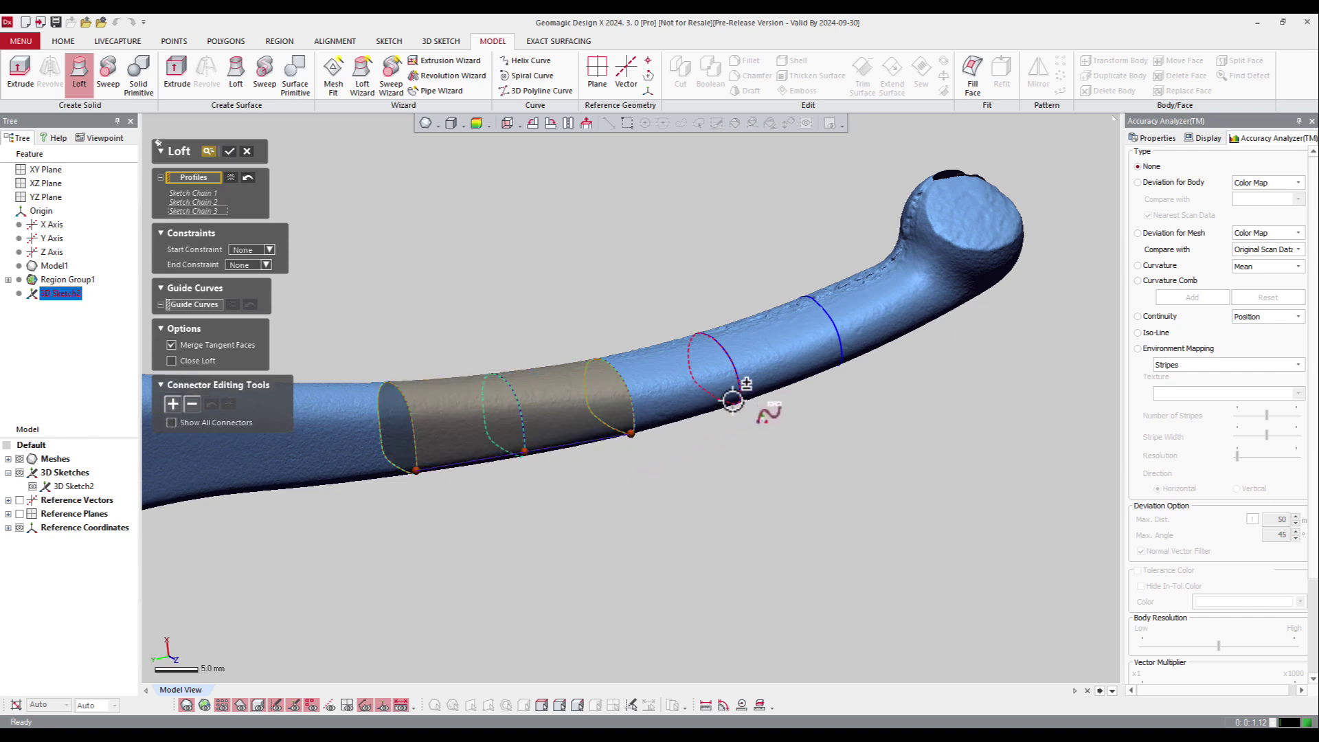
click(736, 401)
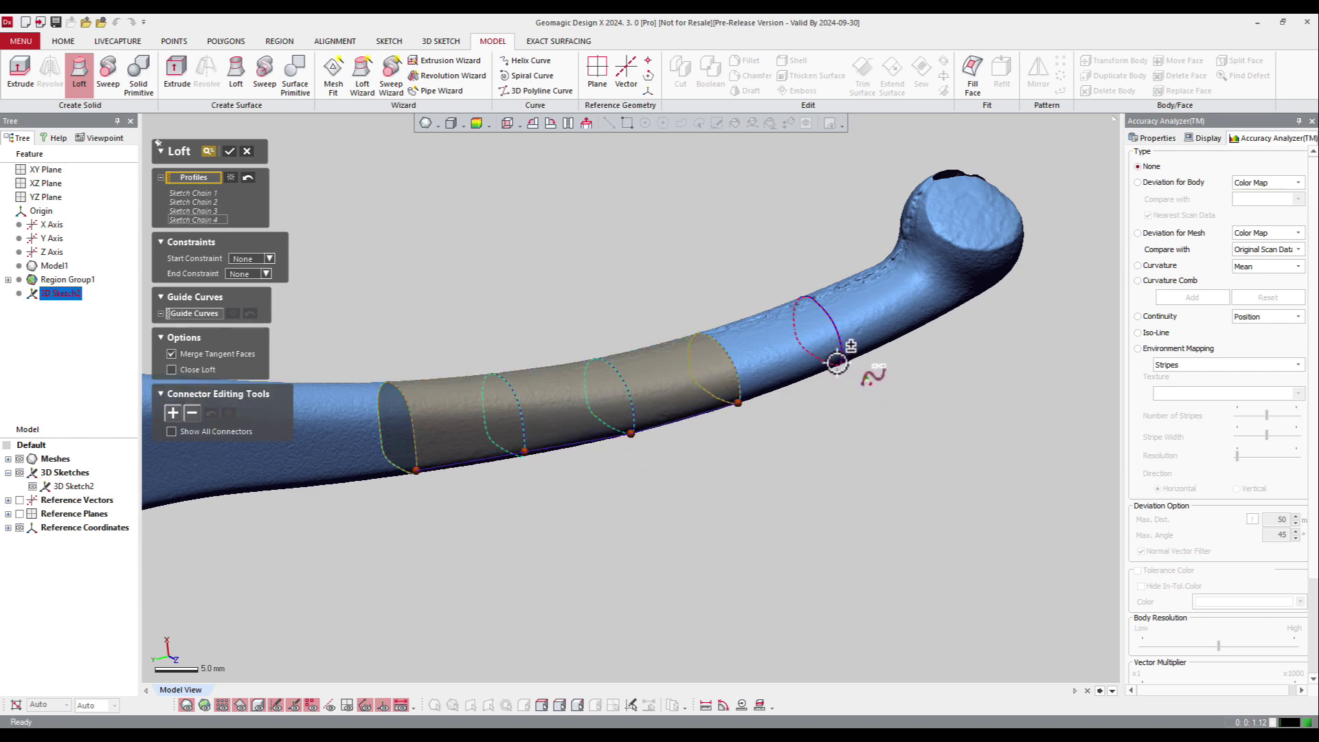
click(838, 367)
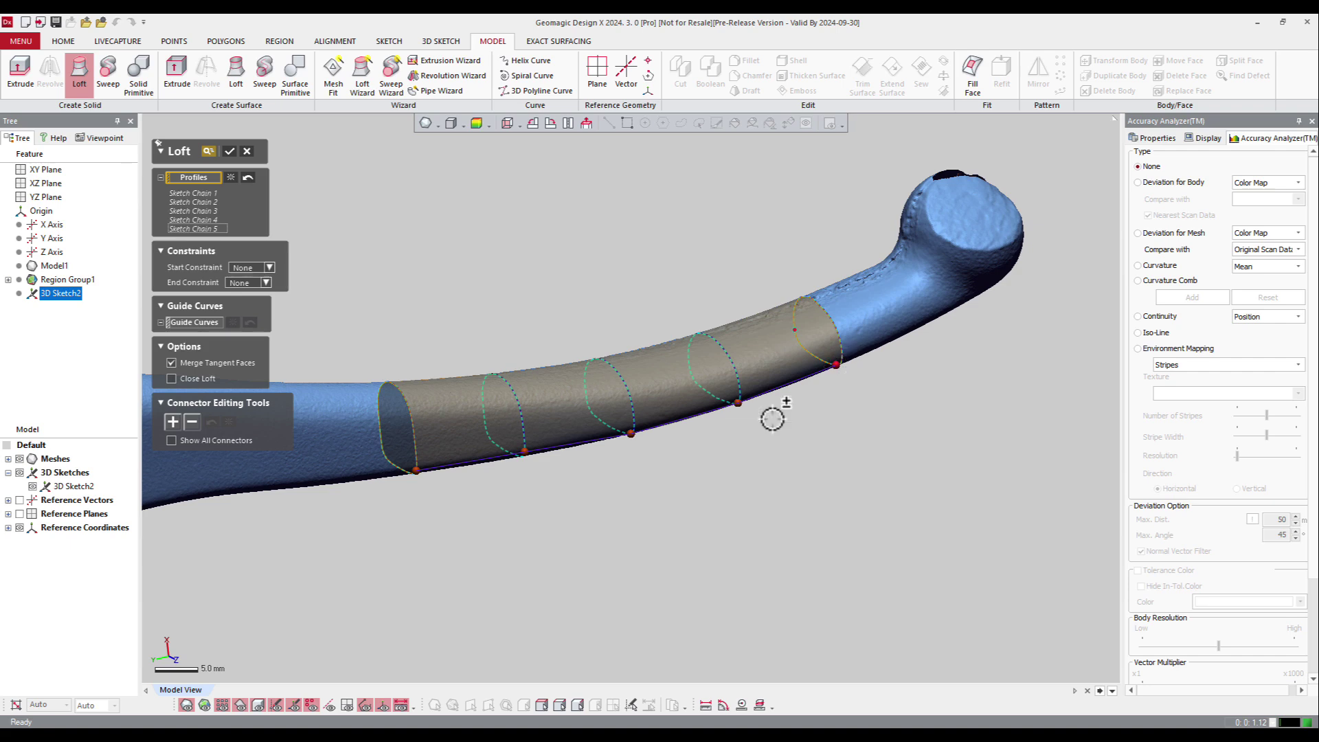
- Move the second and third rings' connector points to their bottoms to align the loft
scroll(426, 450, up, 2)
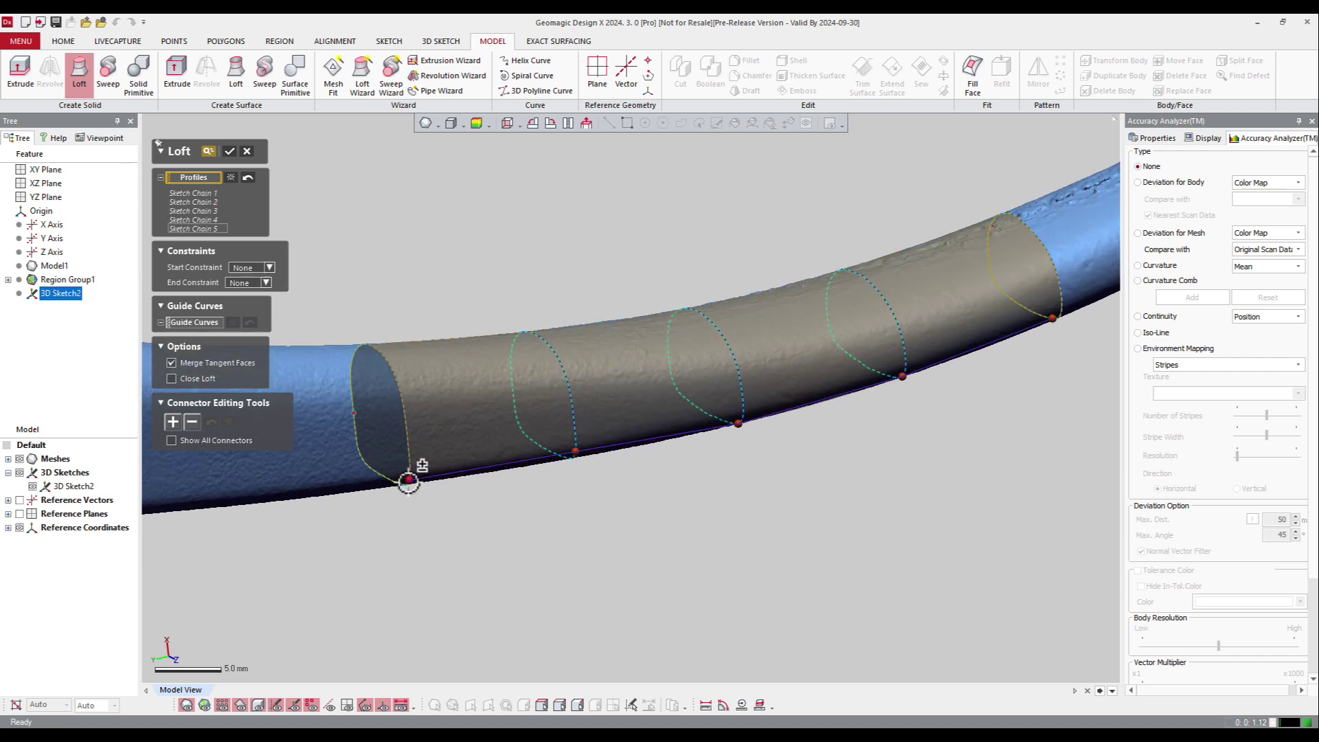
click(574, 456)
click(745, 420)
scroll(536, 397, down, 2)
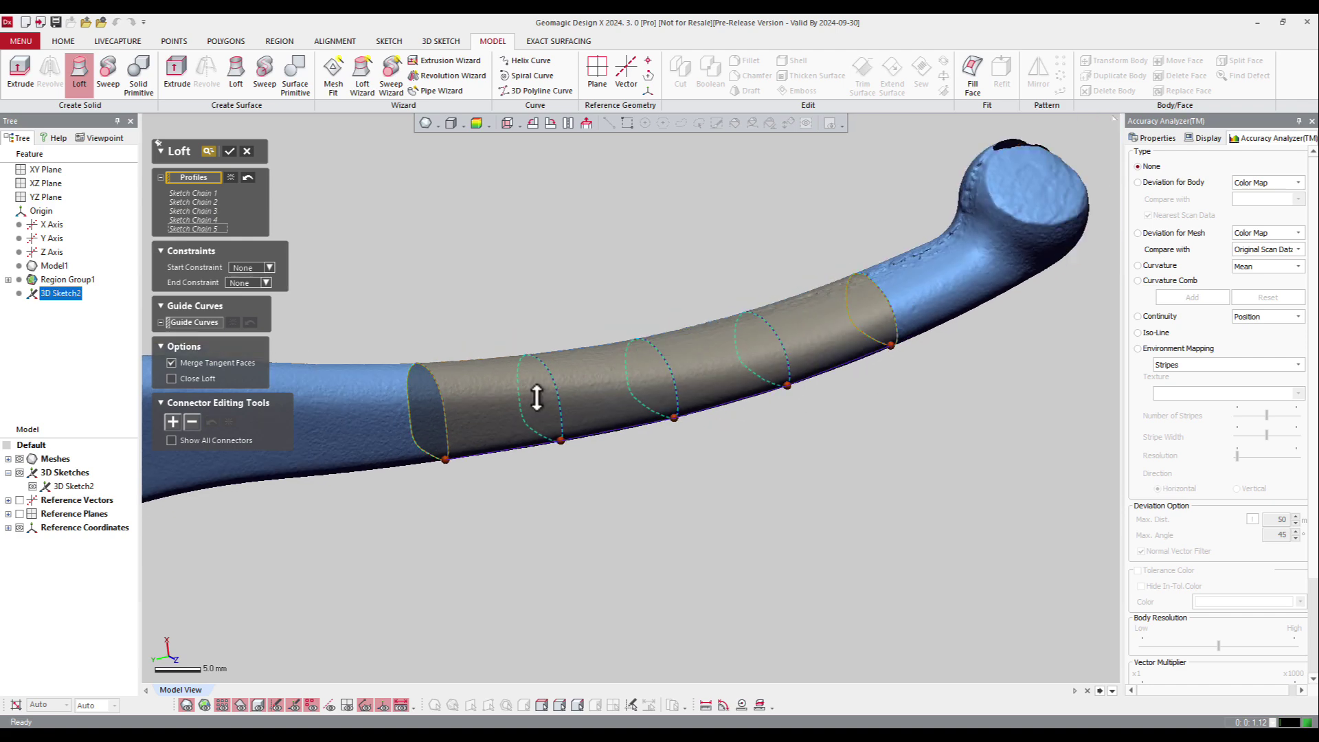
- Confirm Loft1 and hide the lever scan mesh to inspect the lofted solid
click(230, 153)
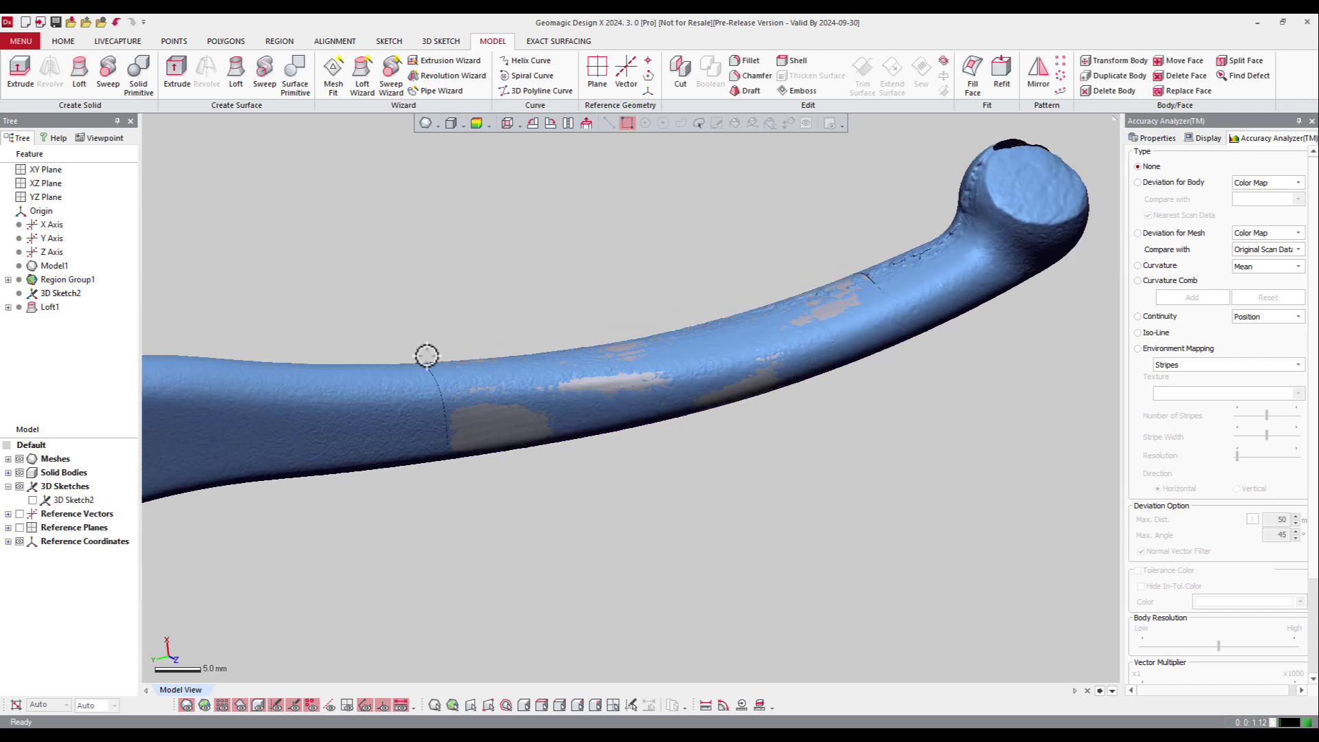
scroll(715, 344, down, 2)
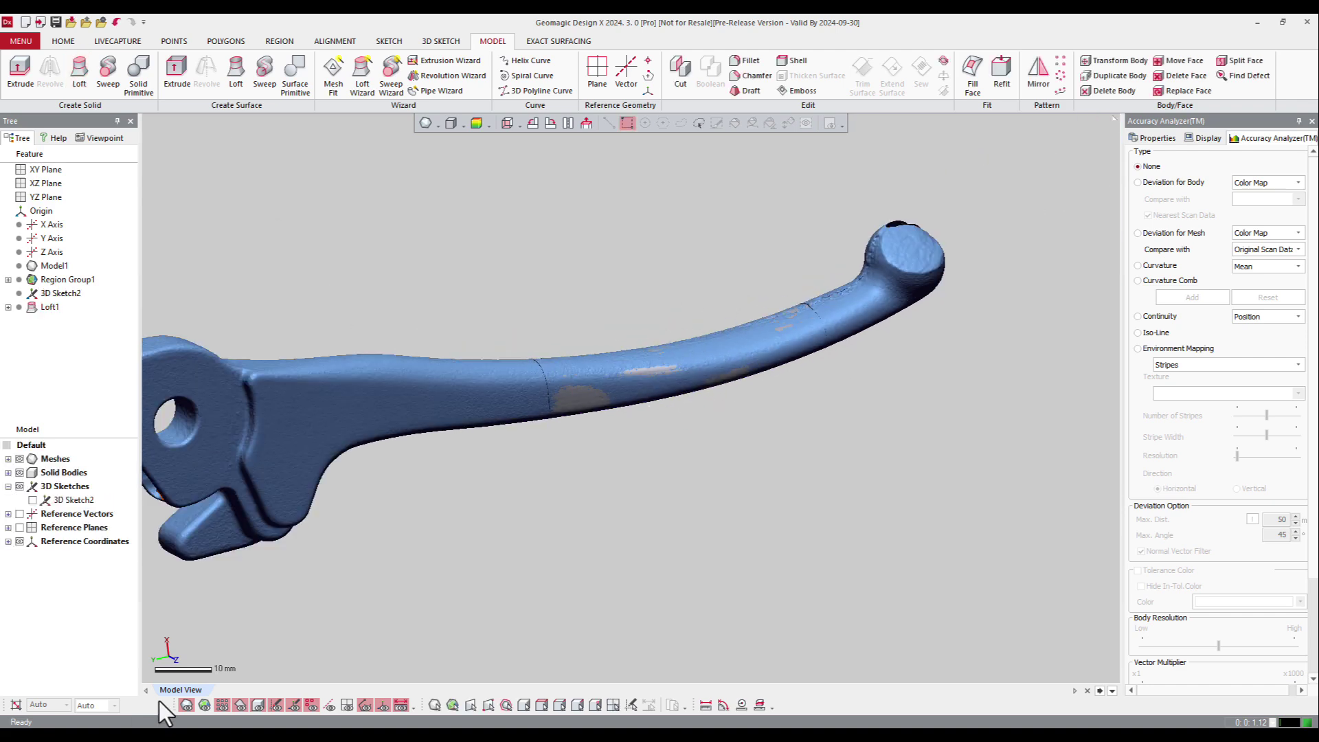
click(185, 703)
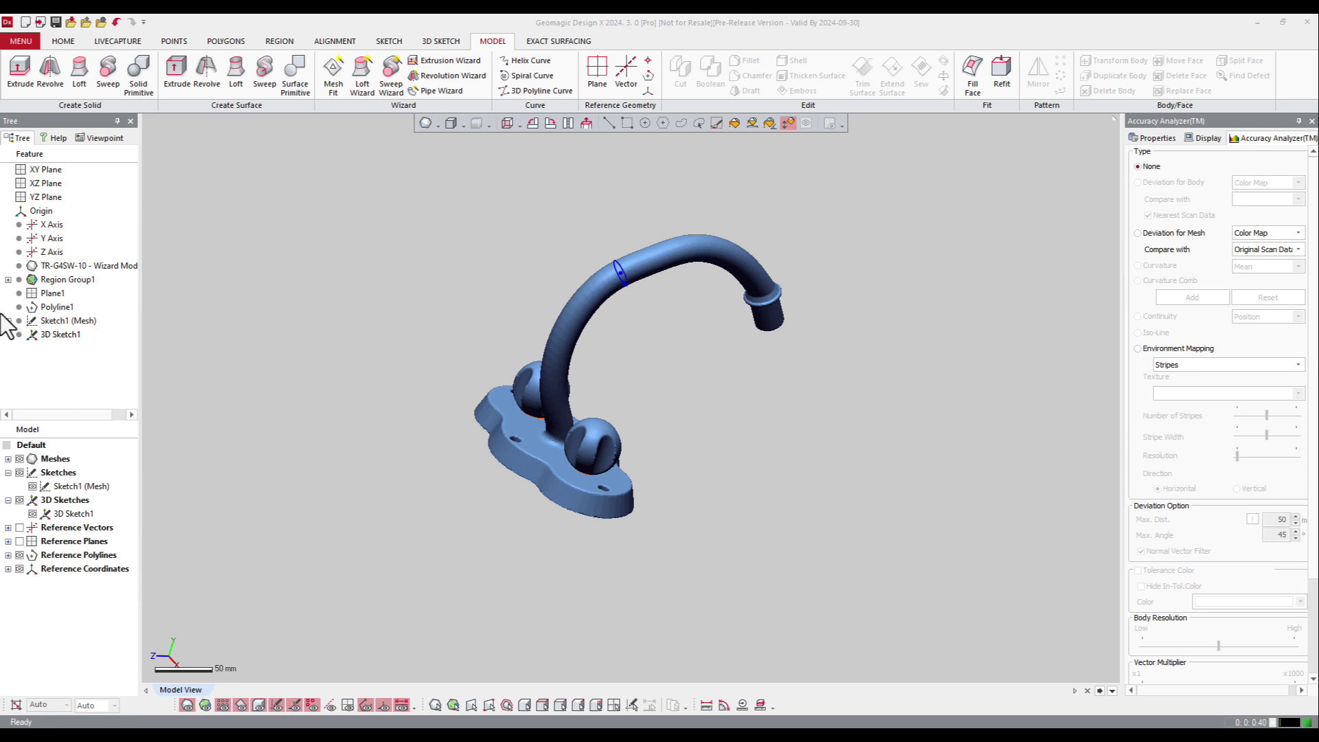
- Hide the faucet scan mesh, leaving the ring and spout path, and start Sweep
click(183, 706)
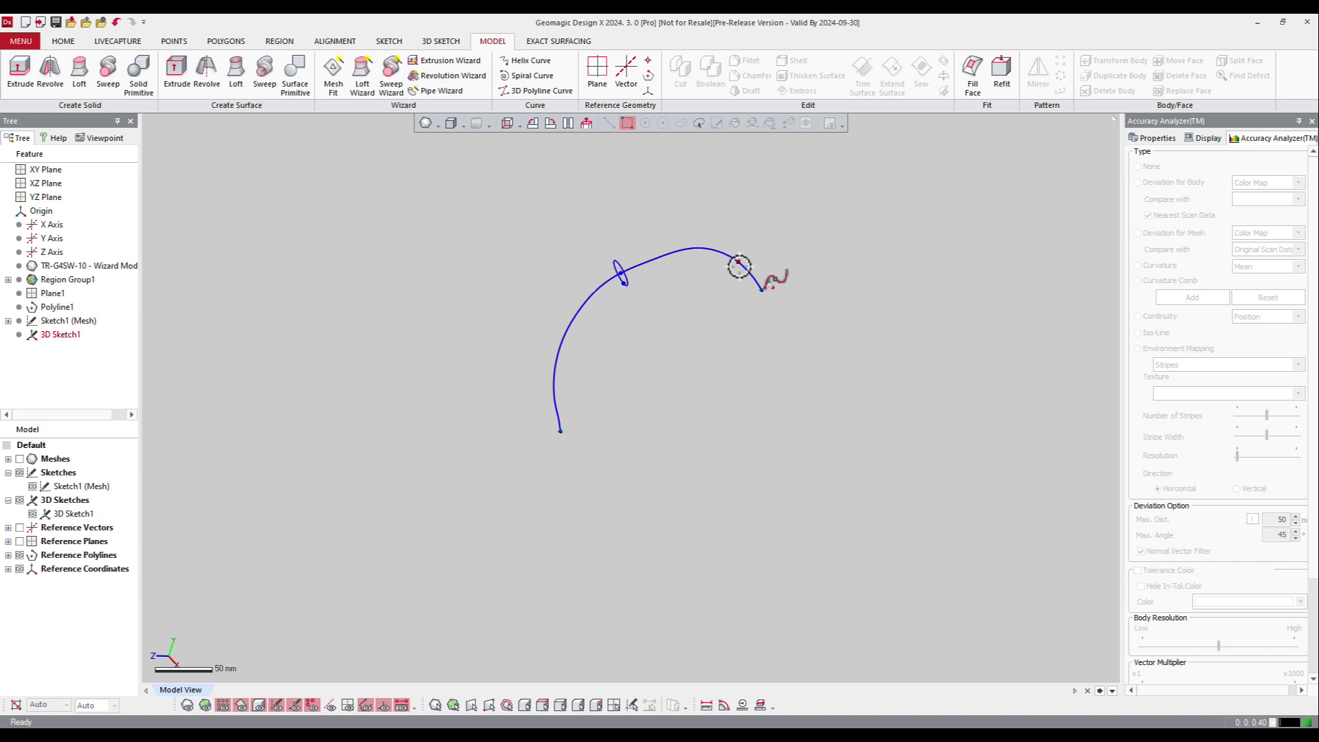
click(108, 68)
- Sweep the small ring along the spout curve into Sweep1, then view it with the faucet scan
scroll(625, 227, up, 3)
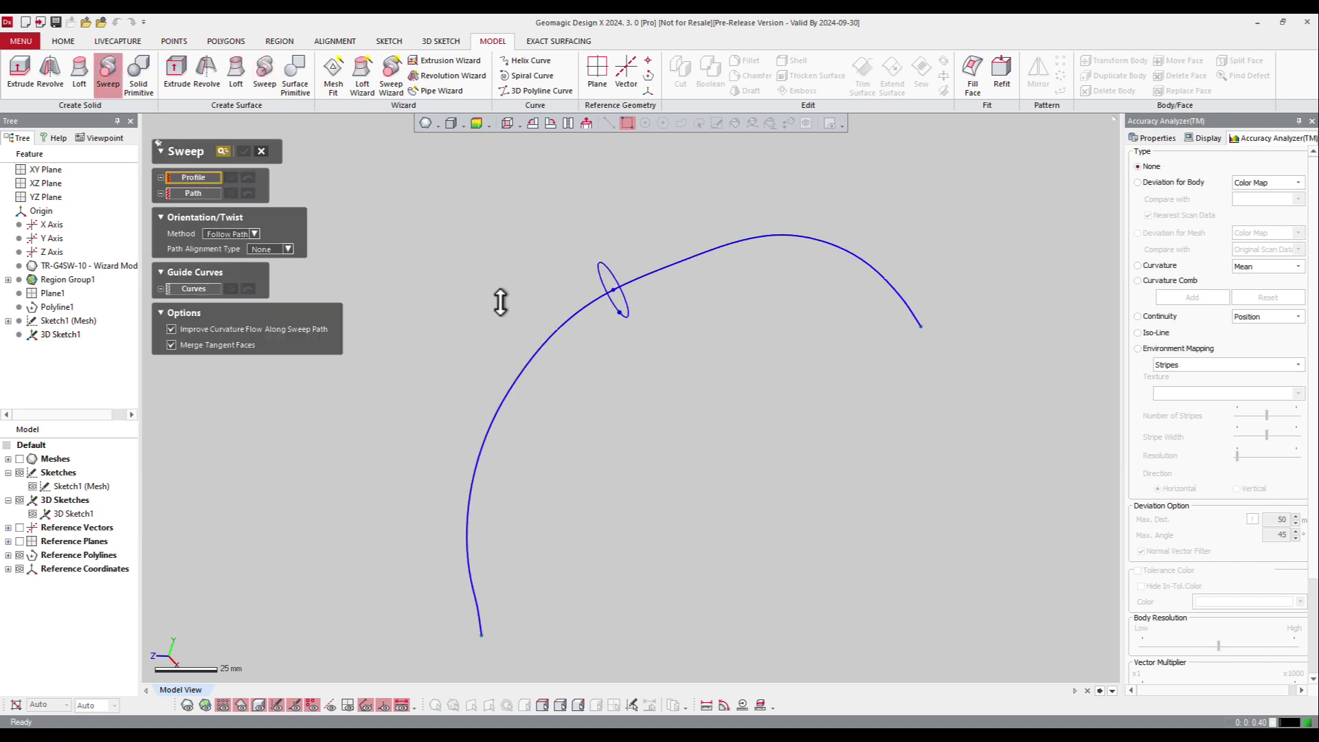
click(605, 266)
click(210, 206)
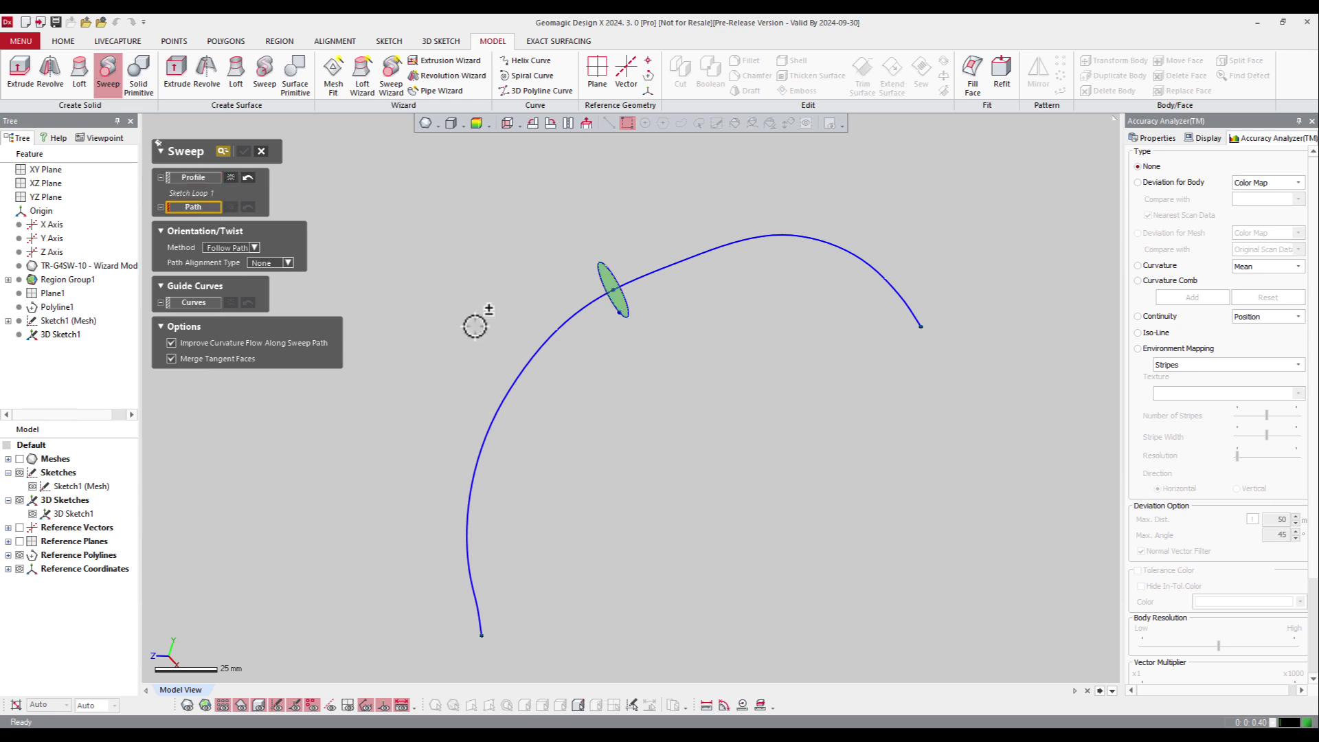
click(546, 337)
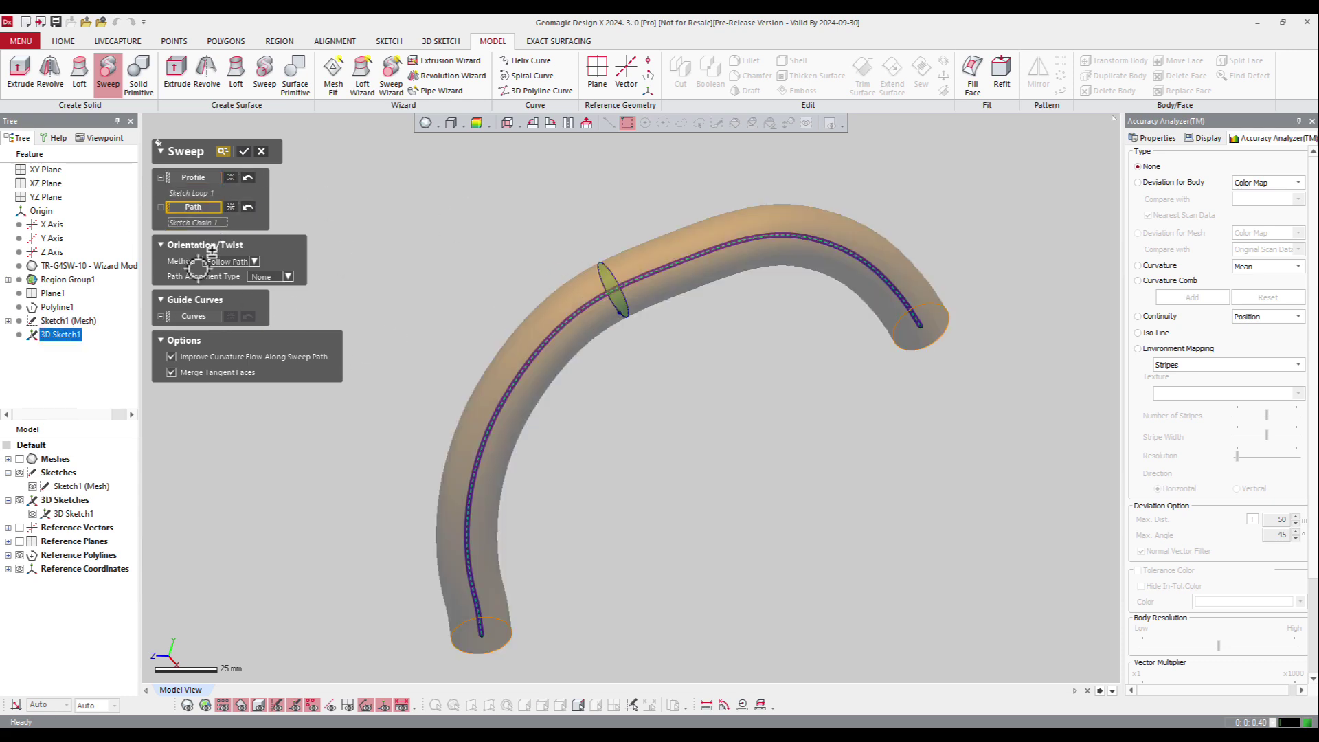
scroll(348, 267, down, 2)
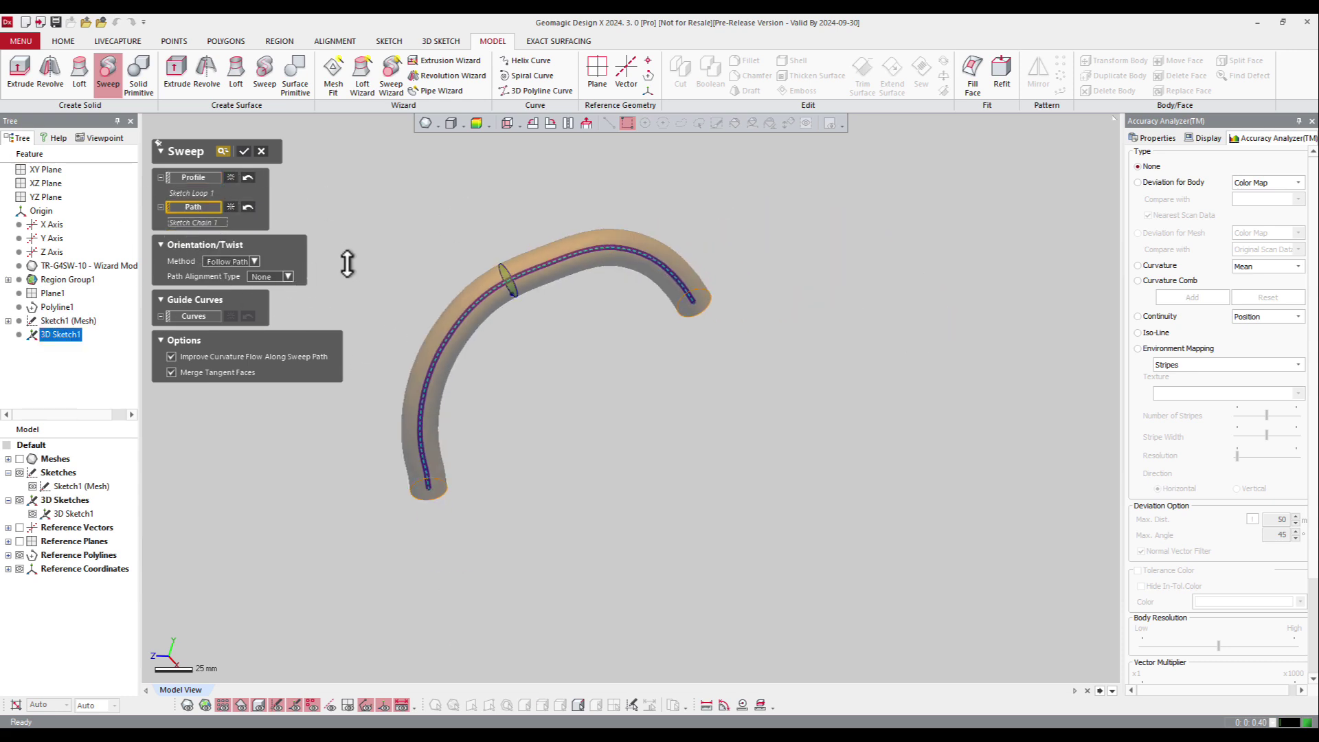
click(244, 151)
click(184, 703)
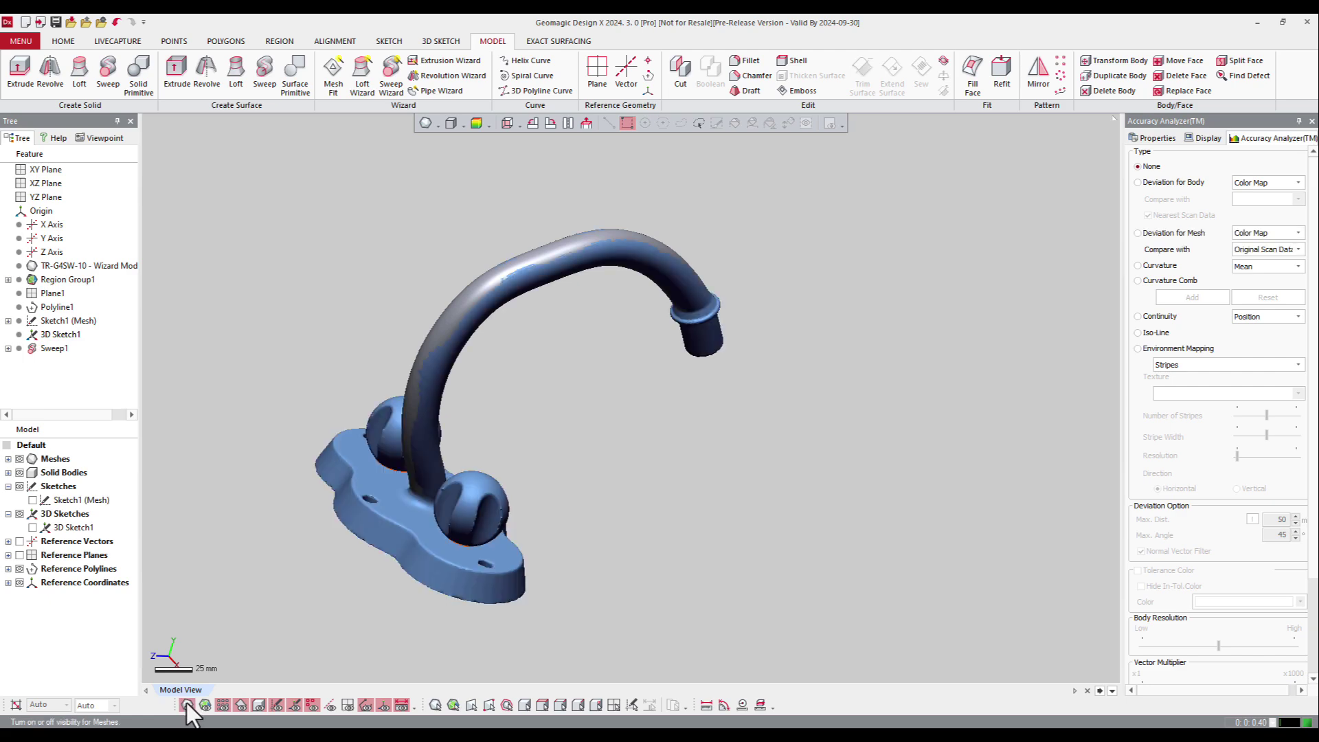
right_drag(547, 213, 581, 259)
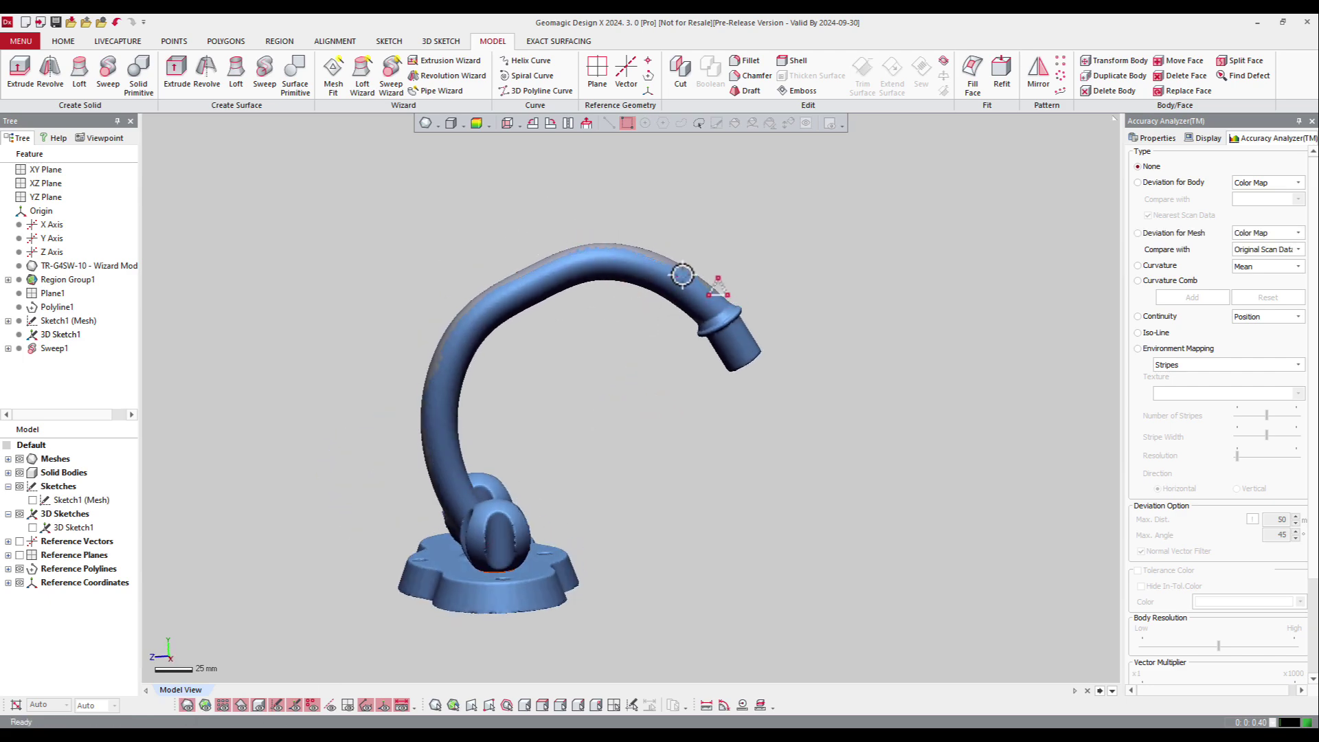